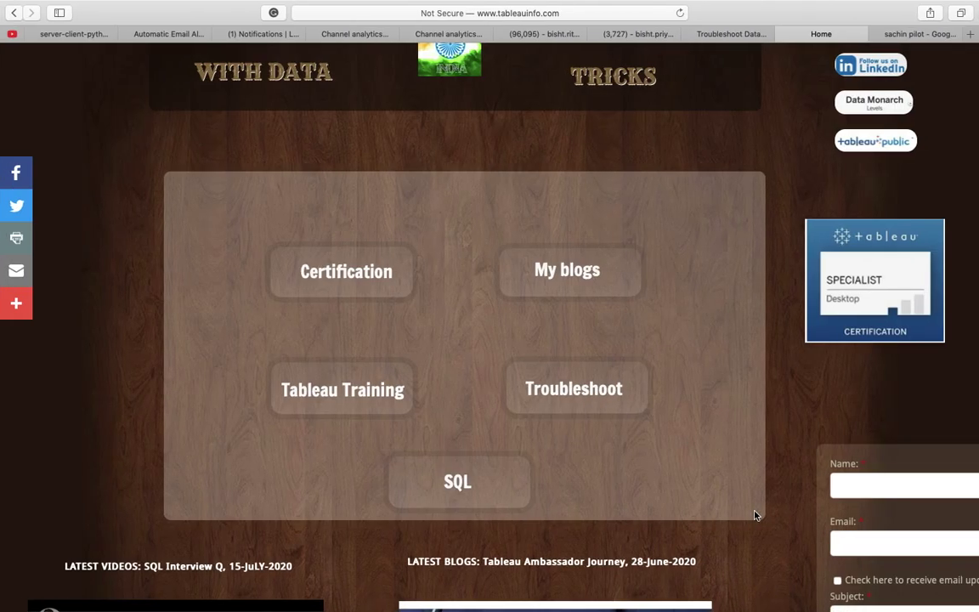
Skim the tableauinfo.com home page, then bring up the Troubleshoot Data Blending help article tab.
{"action": "scroll", "coordinate": [754, 514], "scroll_direction": "up", "scroll_amount": 5}
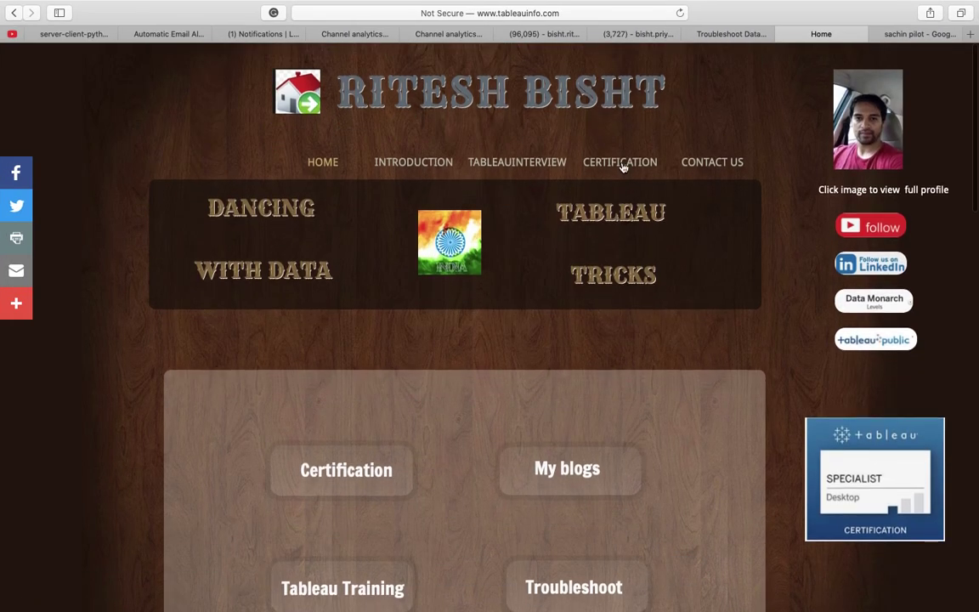
{"action": "left_click", "coordinate": [556, 15]}
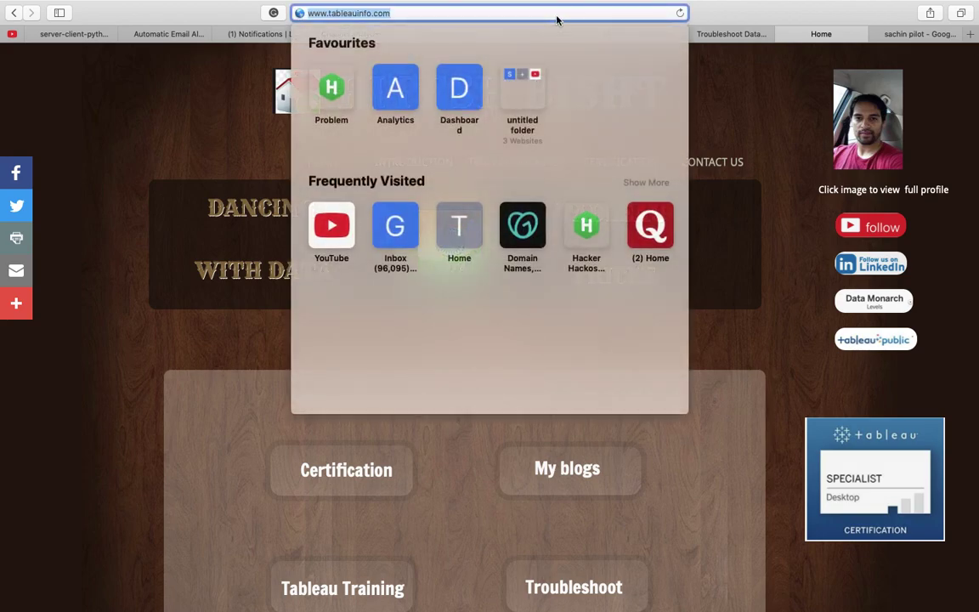
{"action": "left_click", "coordinate": [149, 362]}
{"action": "scroll", "coordinate": [149, 362], "scroll_direction": "down", "scroll_amount": 3}
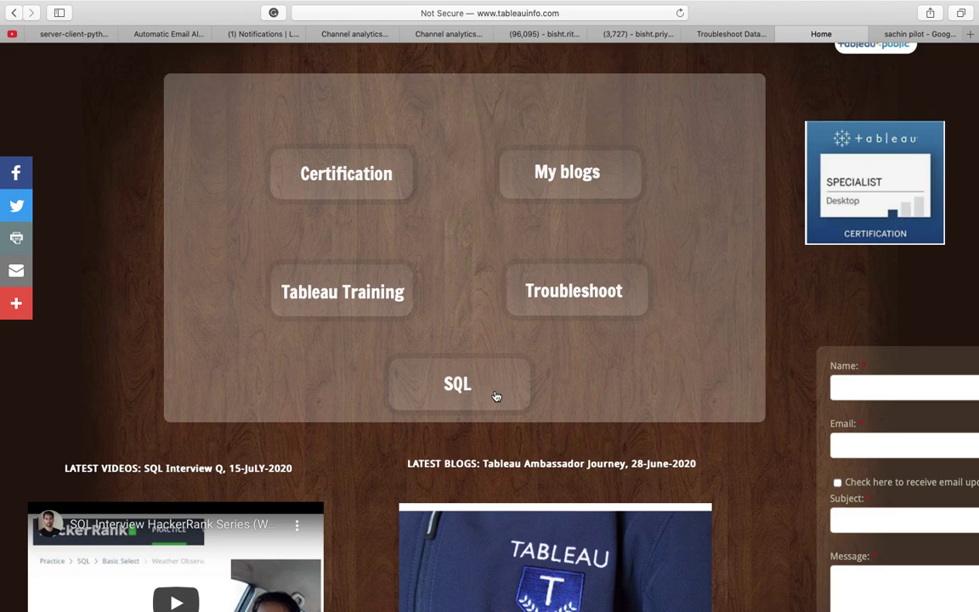
{"action": "scroll", "coordinate": [498, 395], "scroll_direction": "up", "scroll_amount": 1}
{"action": "scroll", "coordinate": [498, 395], "scroll_direction": "down", "scroll_amount": 2}
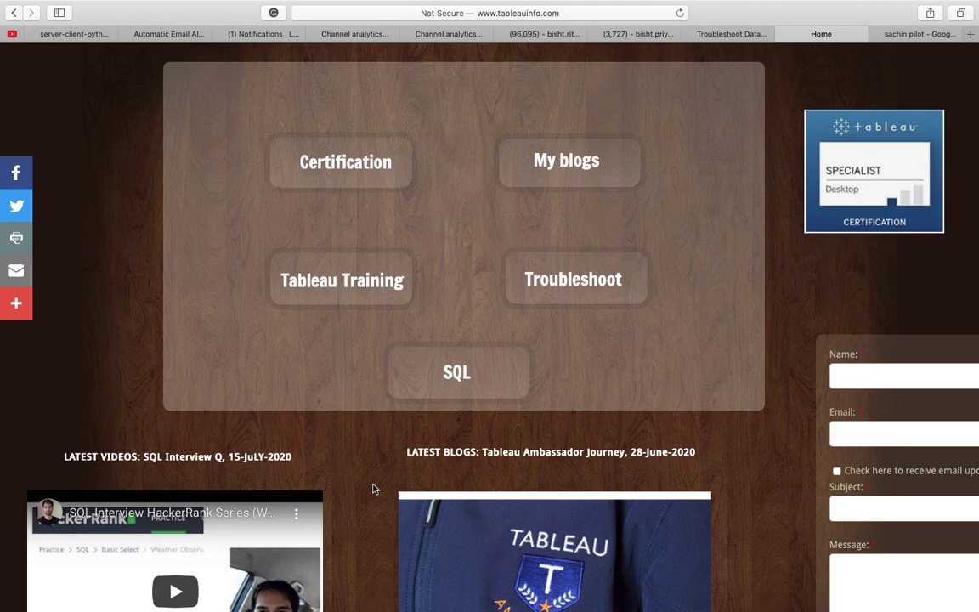
{"action": "scroll", "coordinate": [372, 488], "scroll_direction": "up", "scroll_amount": 1}
{"action": "scroll", "coordinate": [372, 488], "scroll_direction": "up", "scroll_amount": 5}
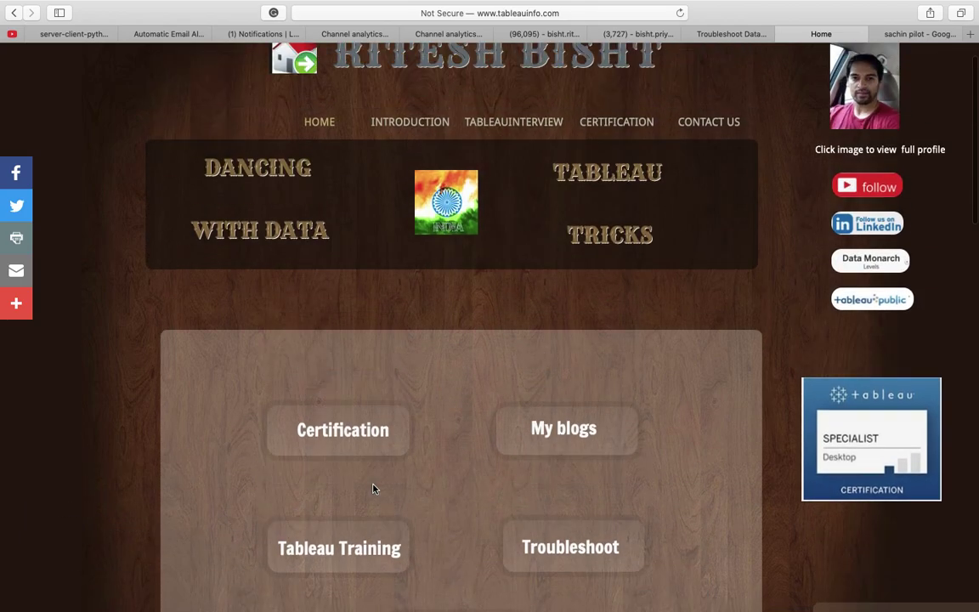
{"action": "scroll", "coordinate": [372, 489], "scroll_direction": "up", "scroll_amount": 2}
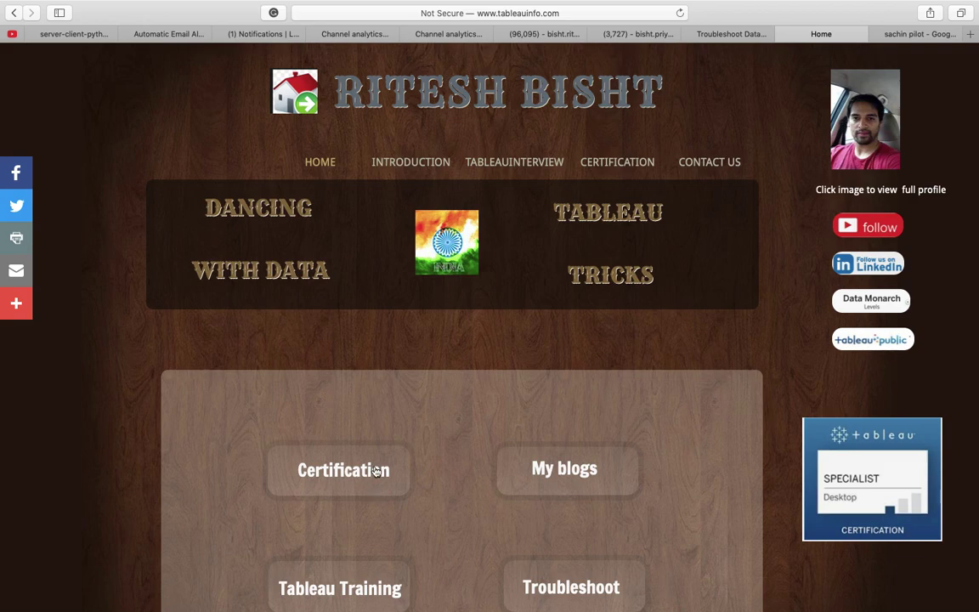
{"action": "left_click", "coordinate": [722, 34]}
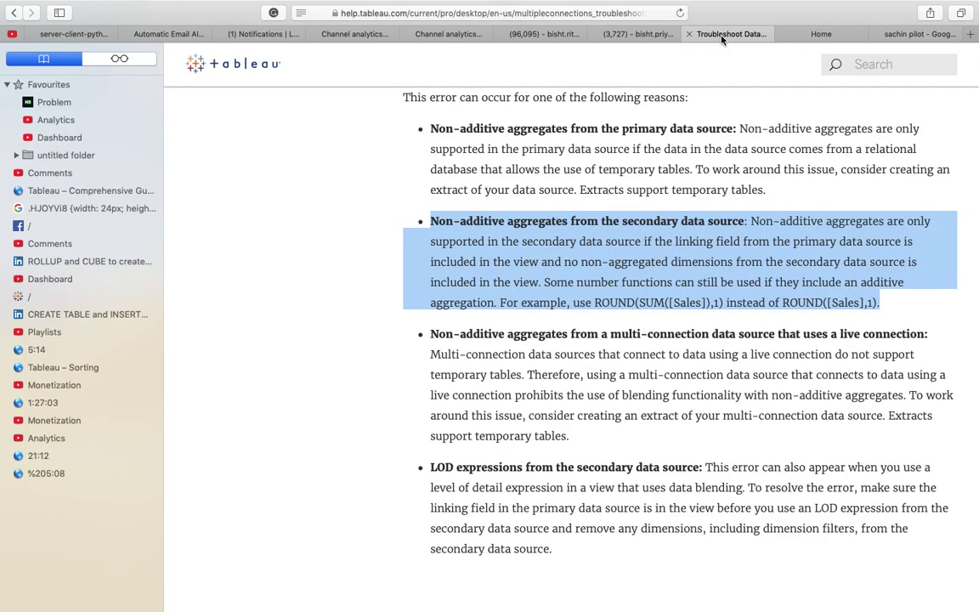
Scroll the help article to the 'Cannot blend' unsupported-aggregation section.
{"action": "scroll", "coordinate": [525, 217], "scroll_direction": "up", "scroll_amount": 5}
{"action": "scroll", "coordinate": [525, 217], "scroll_direction": "up", "scroll_amount": 10}
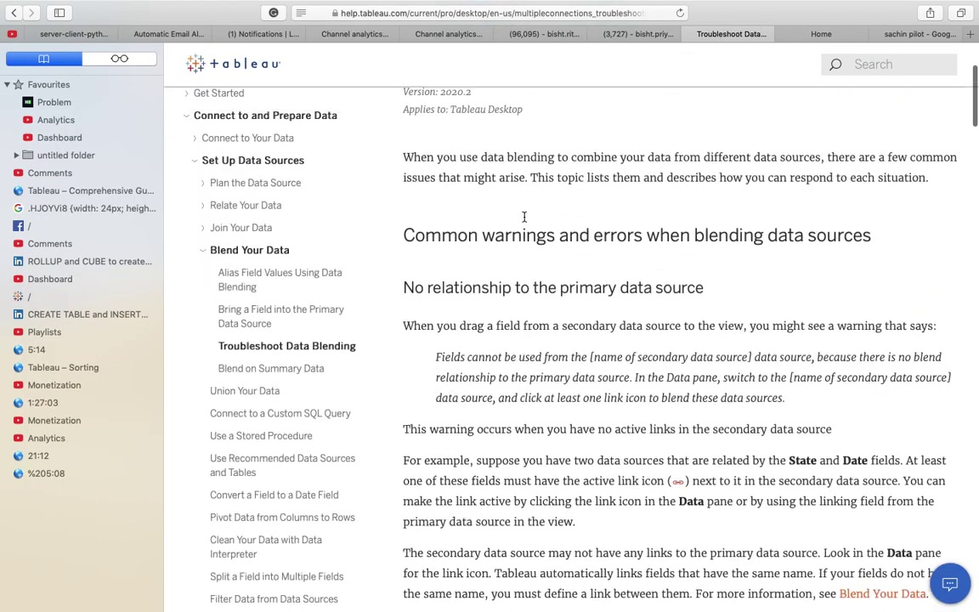
{"action": "scroll", "coordinate": [525, 217], "scroll_direction": "down", "scroll_amount": 10}
{"action": "scroll", "coordinate": [525, 217], "scroll_direction": "down", "scroll_amount": 10}
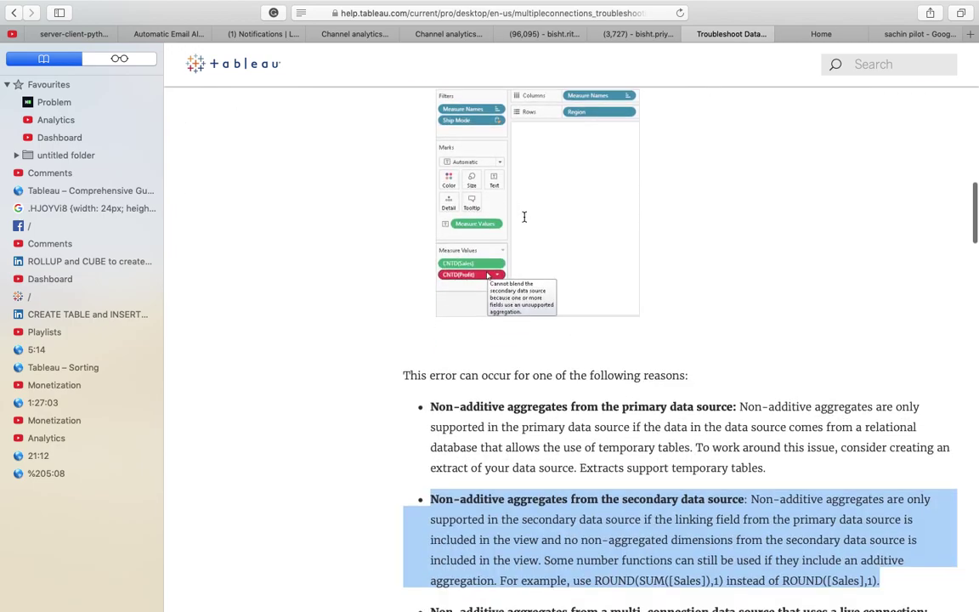
{"action": "scroll", "coordinate": [524, 220], "scroll_direction": "up", "scroll_amount": 5}
{"action": "scroll", "coordinate": [525, 220], "scroll_direction": "up", "scroll_amount": 5}
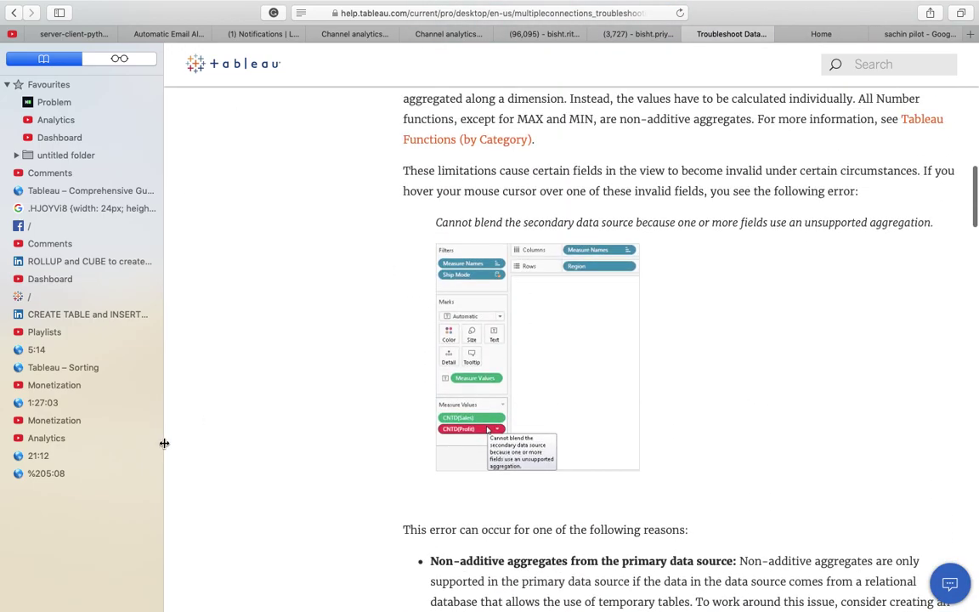
Collapse the bookmarks sidebar to widen the article, then switch to the Tableau workbook.
{"action": "left_click_drag", "start_coordinate": [163, 446], "coordinate": [22, 455]}
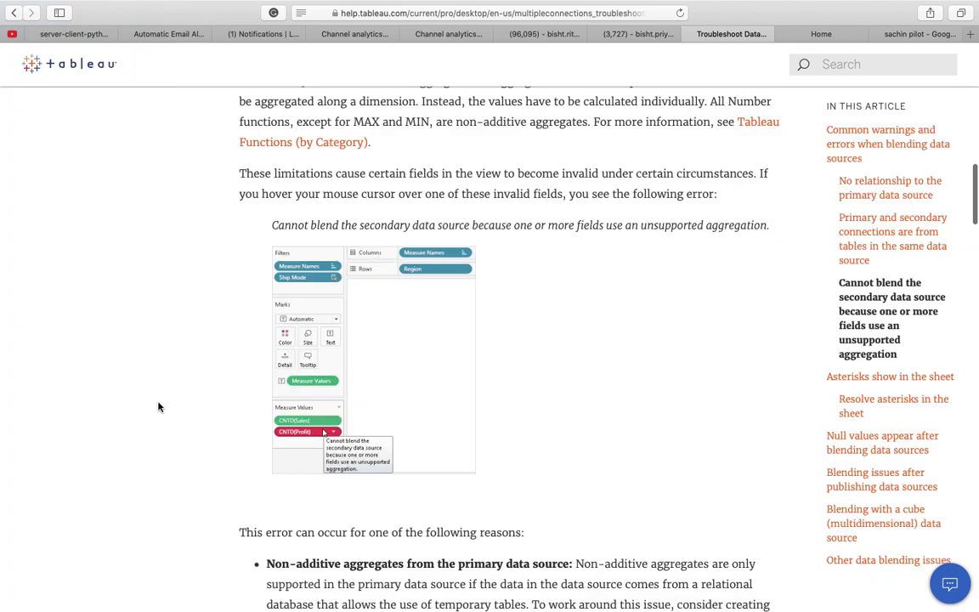
{"action": "scroll", "coordinate": [261, 263], "scroll_direction": "down", "scroll_amount": 1}
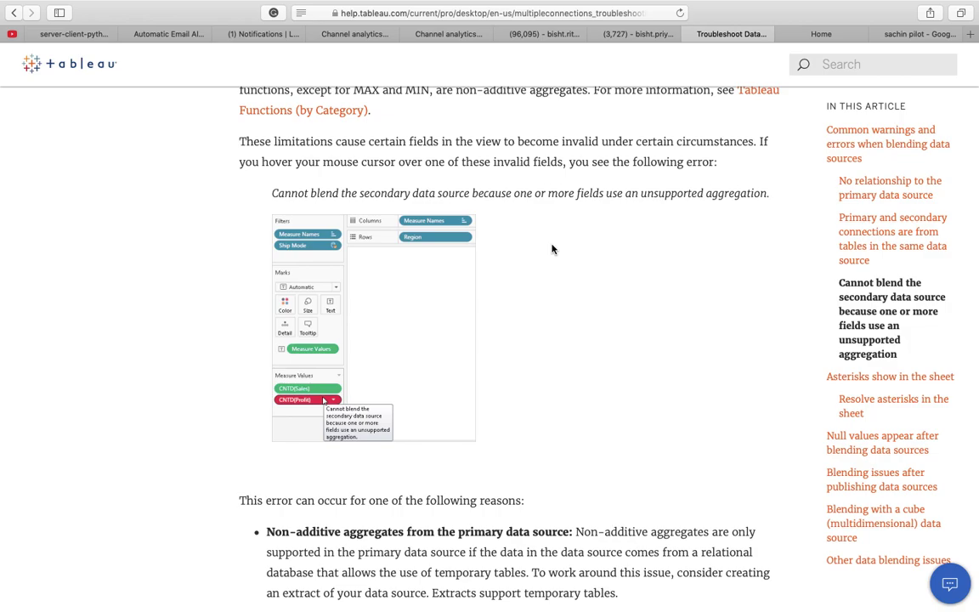
{"action": "scroll", "coordinate": [551, 249], "scroll_direction": "down", "scroll_amount": 10}
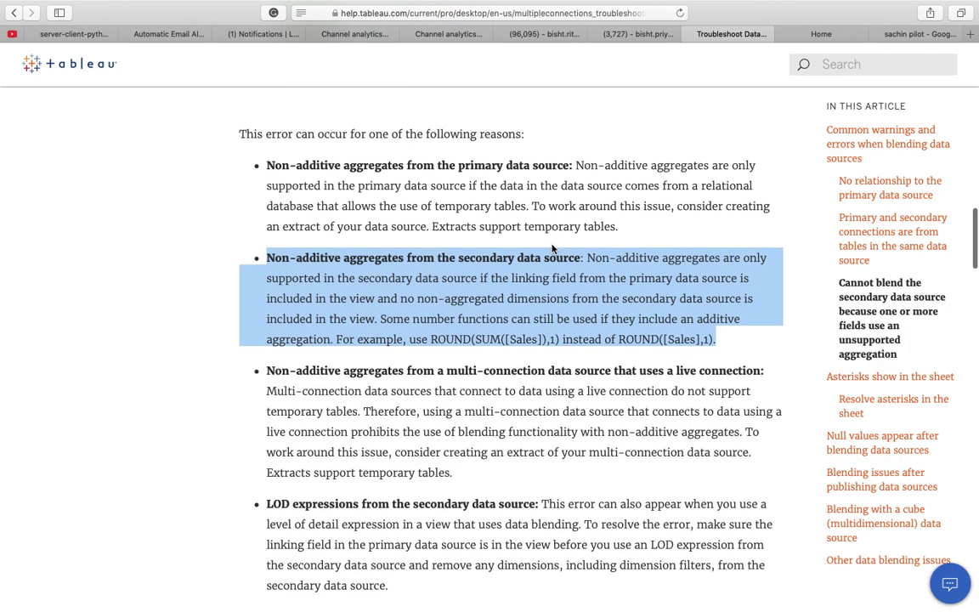
{"action": "scroll", "coordinate": [224, 346], "scroll_direction": "up", "scroll_amount": 8}
{"action": "scroll", "coordinate": [224, 348], "scroll_direction": "up", "scroll_amount": 4}
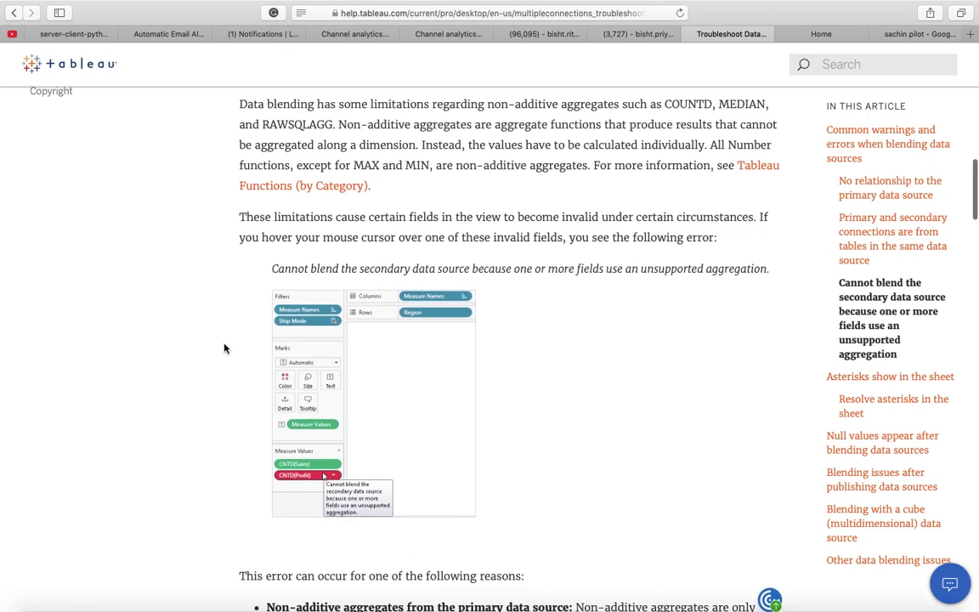
{"action": "key", "text": "super+Tab"}
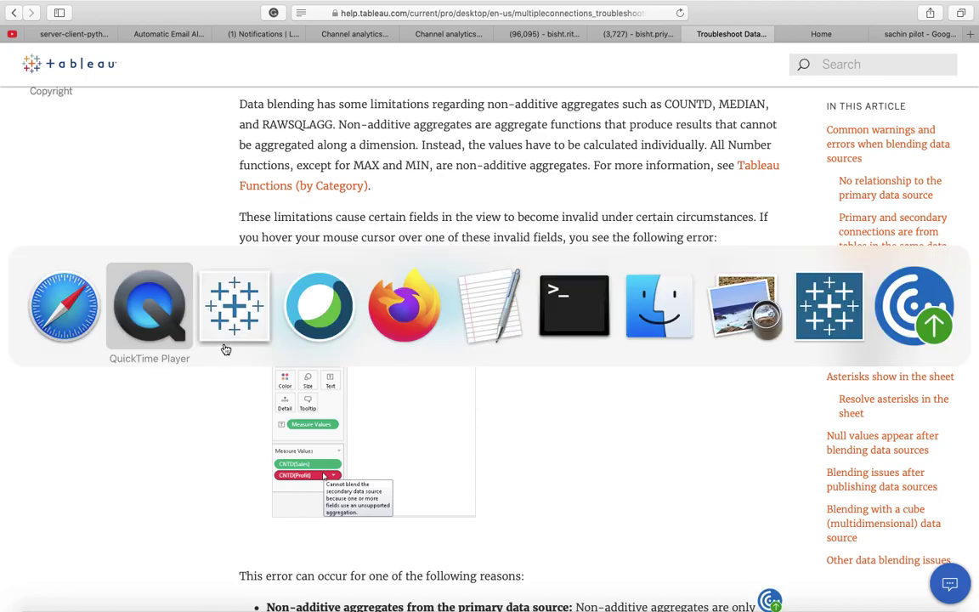
{"action": "left_click", "coordinate": [226, 345]}
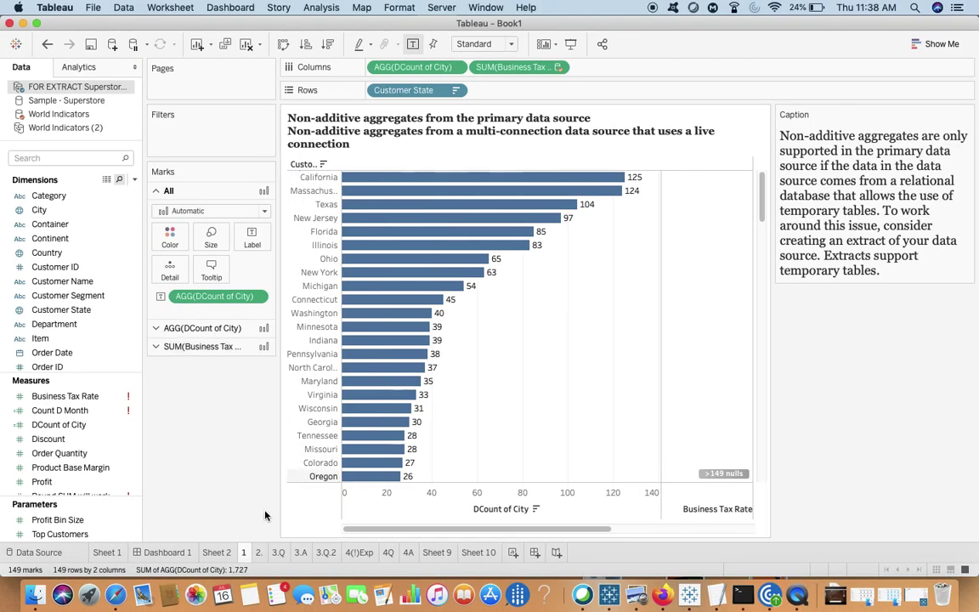
Look over sheet 1's DCount of City by Customer State chart and caption, then return to Safari.
{"action": "mouse_move", "coordinate": [251, 564]}
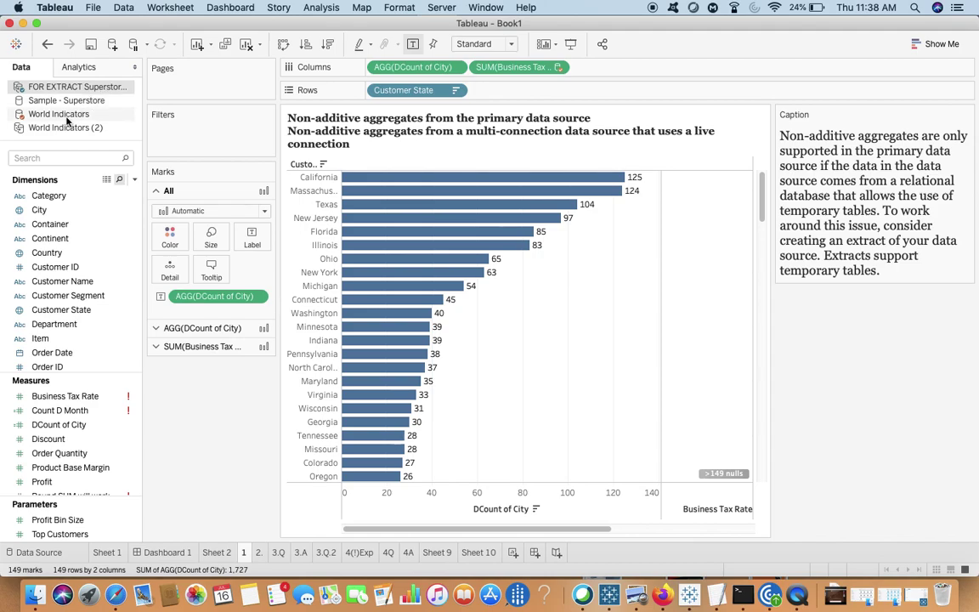
{"action": "key", "text": "super+Tab"}
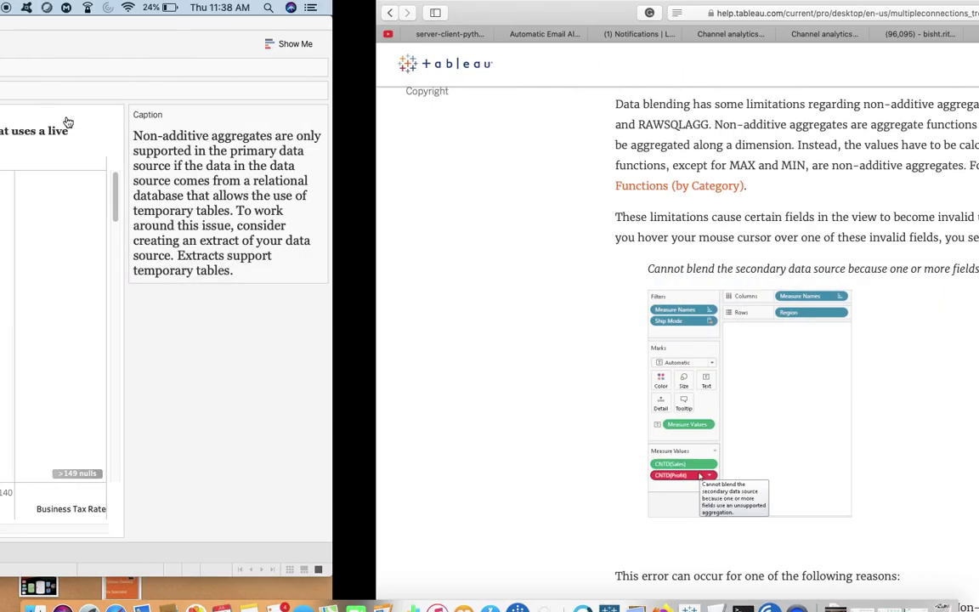
Scroll down to the list of blending error reasons, glancing at Tableau and coming back.
{"action": "scroll", "coordinate": [210, 206], "scroll_direction": "down", "scroll_amount": 5}
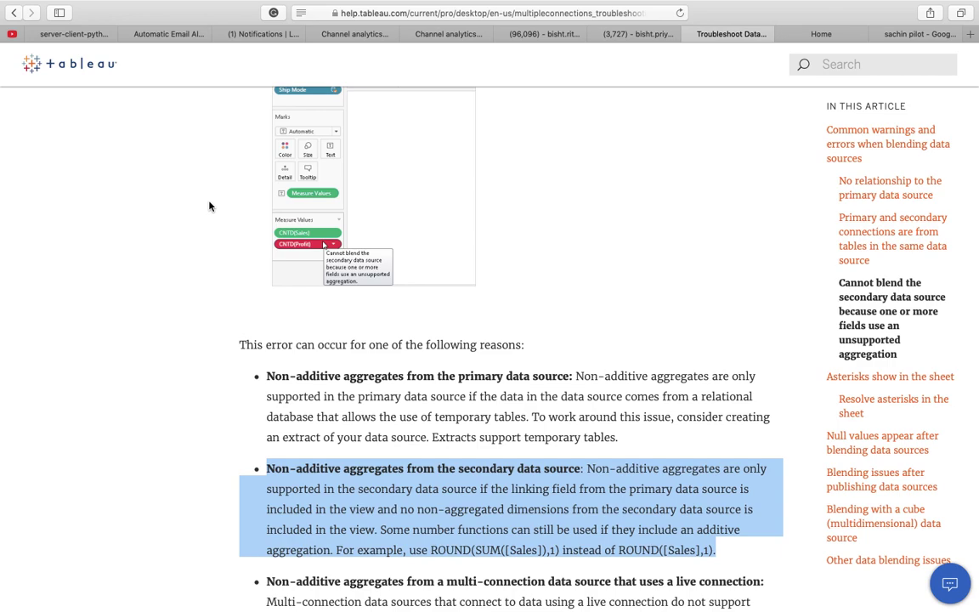
{"action": "key", "text": "super+Tab"}
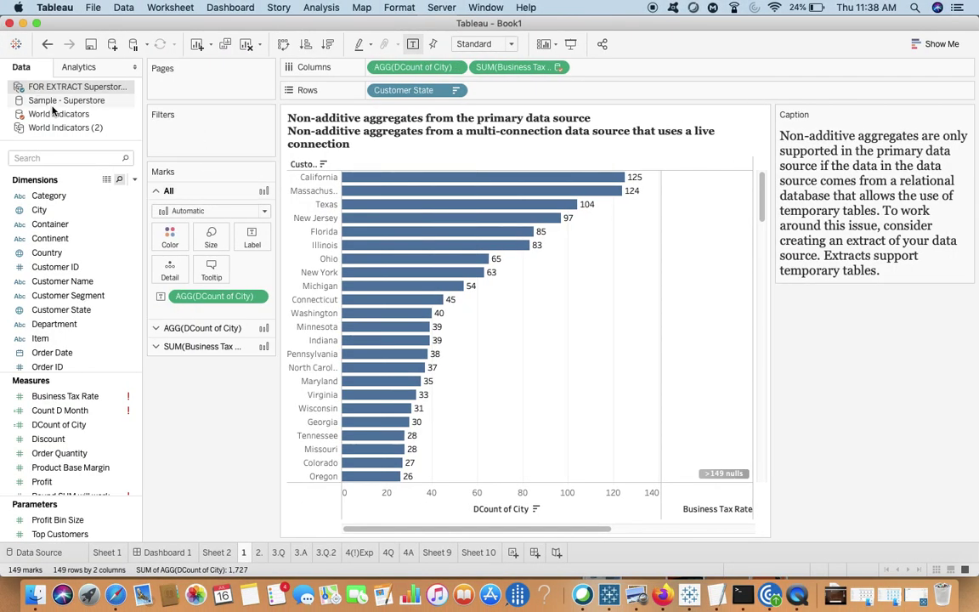
{"action": "key", "text": "super+Tab"}
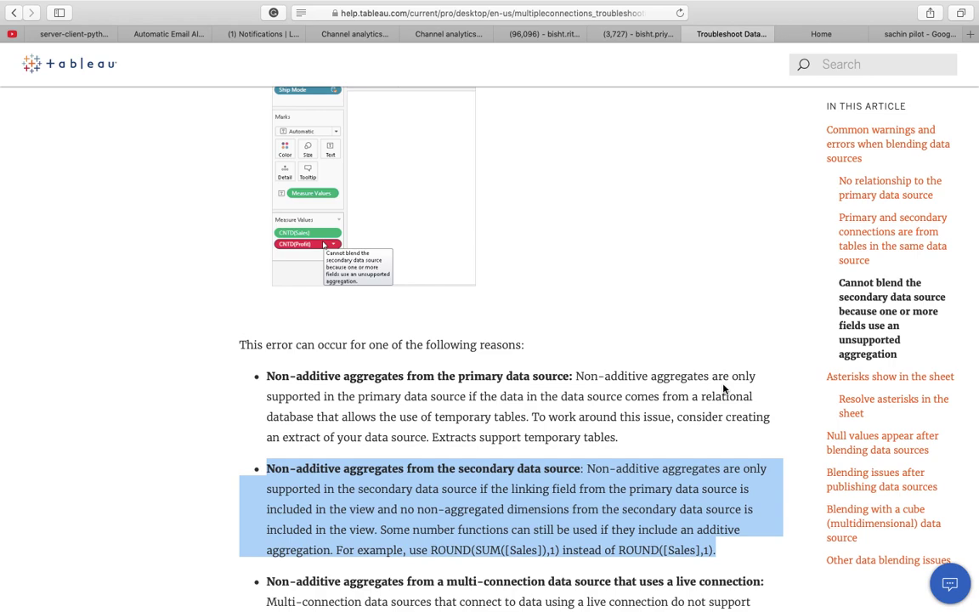
Highlight the 'Non-additive aggregates from the primary data source' bullet, then return to Tableau.
{"action": "left_click_drag", "start_coordinate": [500, 396], "coordinate": [531, 418]}
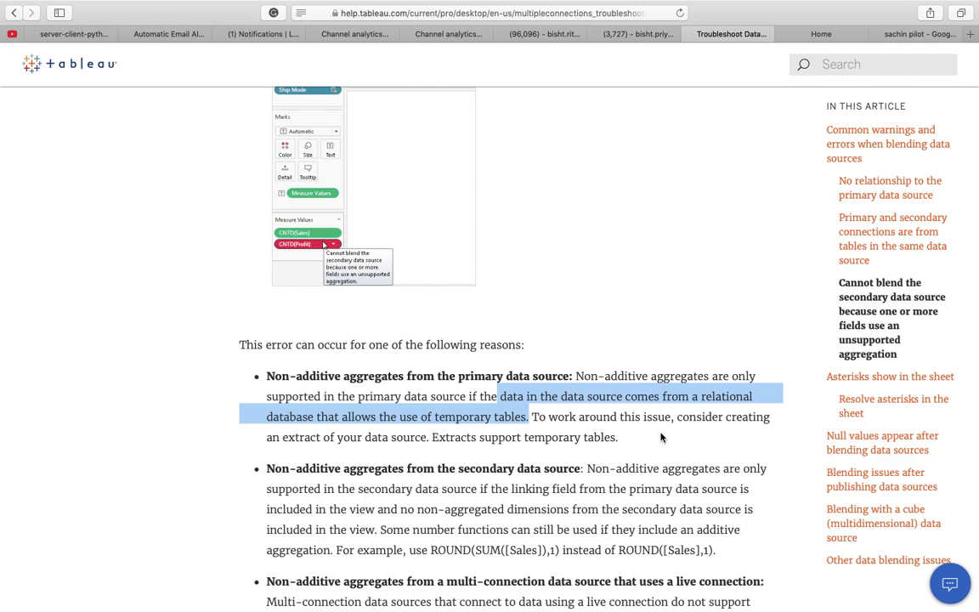
{"action": "scroll", "coordinate": [662, 438], "scroll_direction": "down", "scroll_amount": 2}
{"action": "left_click_drag", "start_coordinate": [625, 389], "coordinate": [267, 323]}
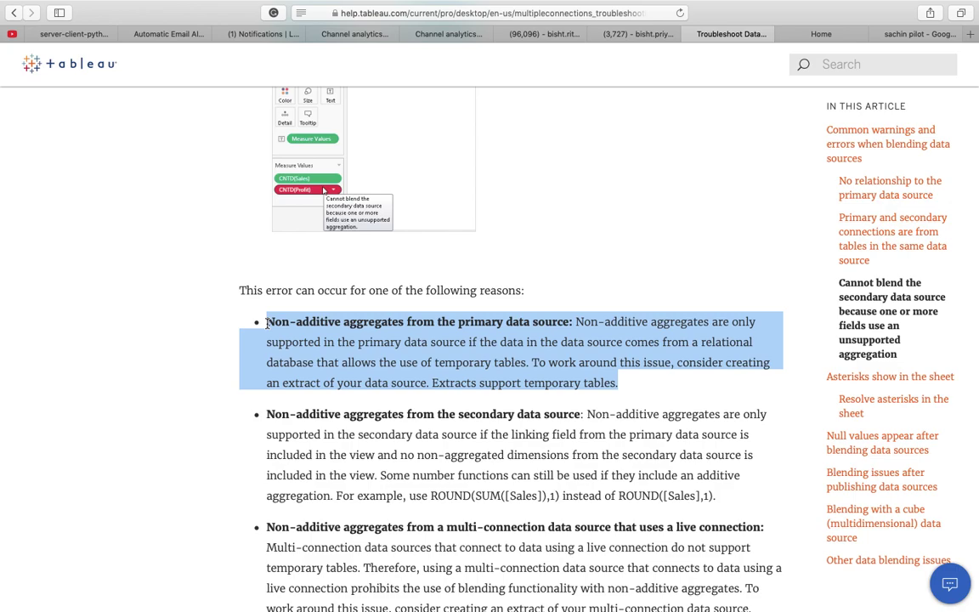
{"action": "scroll", "coordinate": [313, 450], "scroll_direction": "down", "scroll_amount": 5}
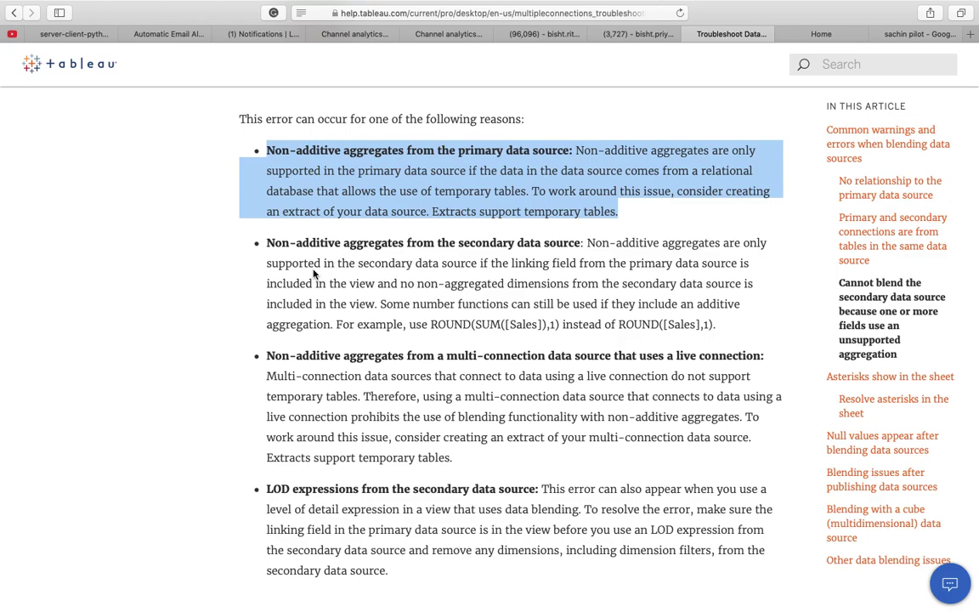
{"action": "key", "text": "super+Tab"}
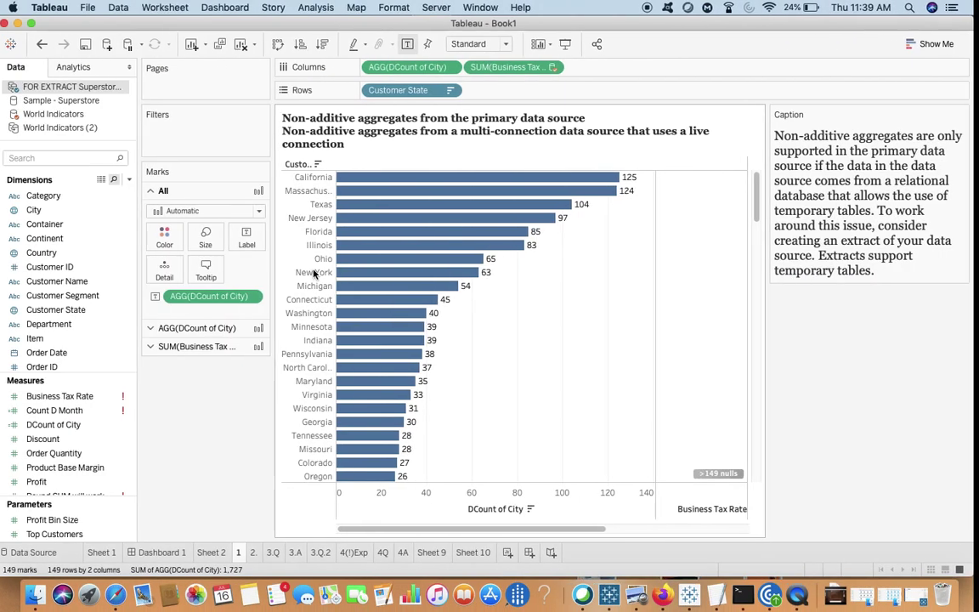
Open sheet 3.Q on secondary-source aggregates and widen the Data pane slightly.
{"action": "left_click", "coordinate": [258, 554]}
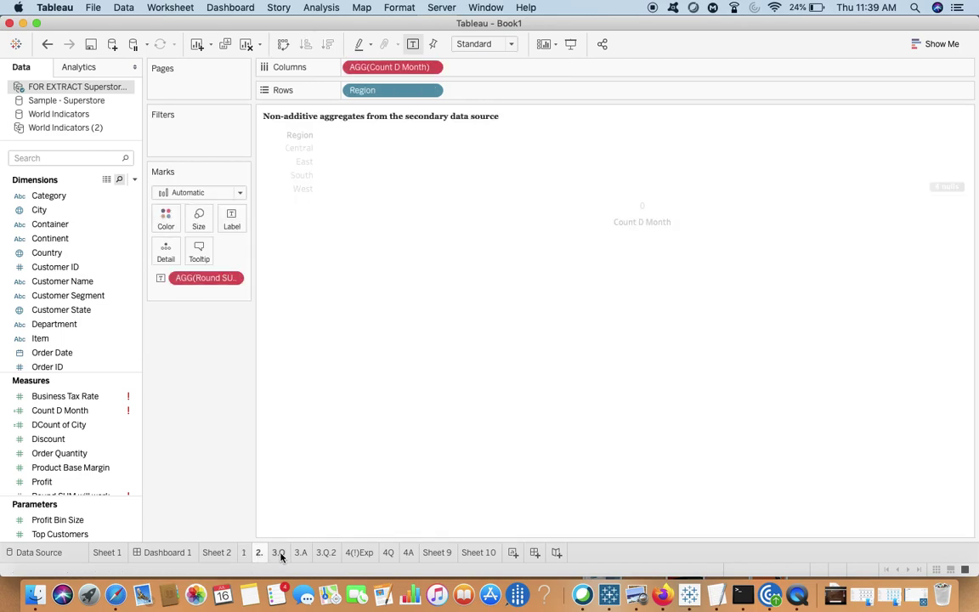
{"action": "left_click", "coordinate": [278, 553]}
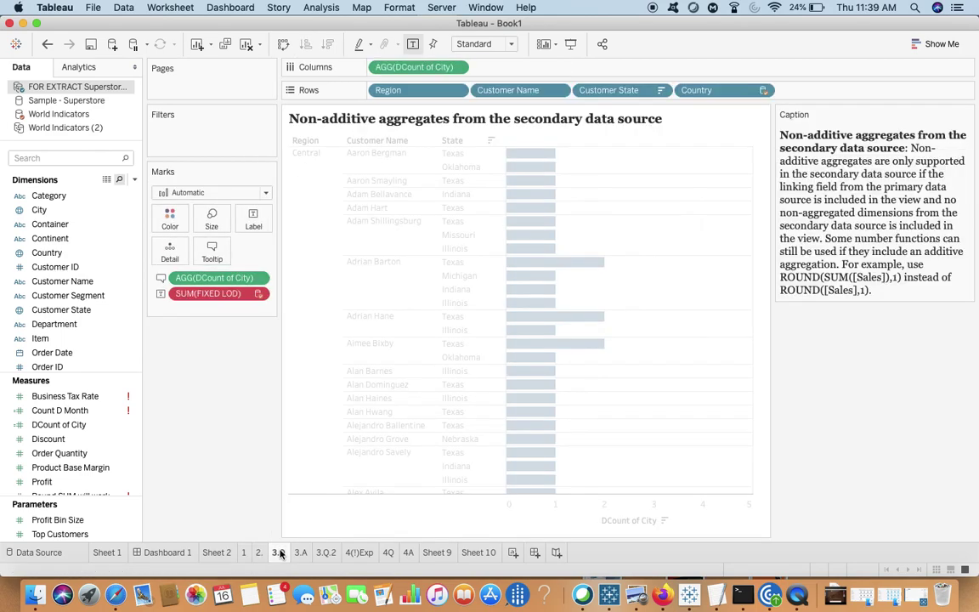
{"action": "left_click_drag", "start_coordinate": [143, 111], "coordinate": [212, 117]}
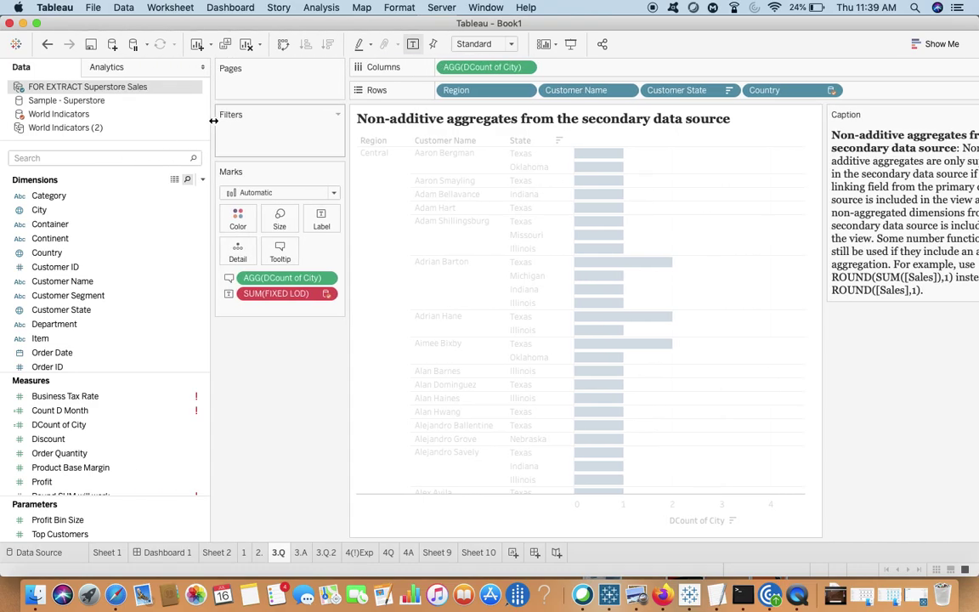
Make World Indicators active and break its Region blend link, leaving Country as the link.
{"action": "left_click", "coordinate": [94, 112]}
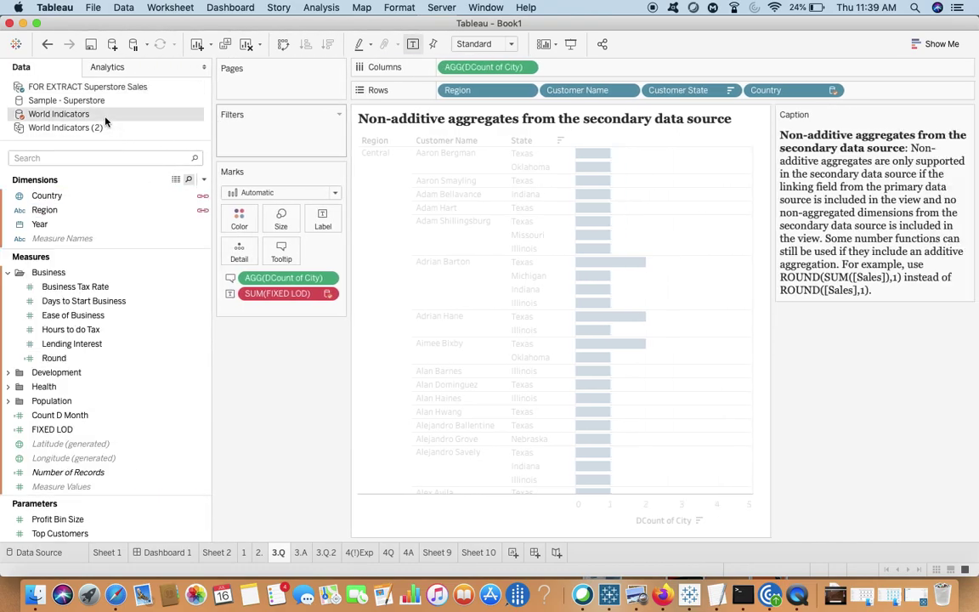
{"action": "left_click", "coordinate": [82, 197]}
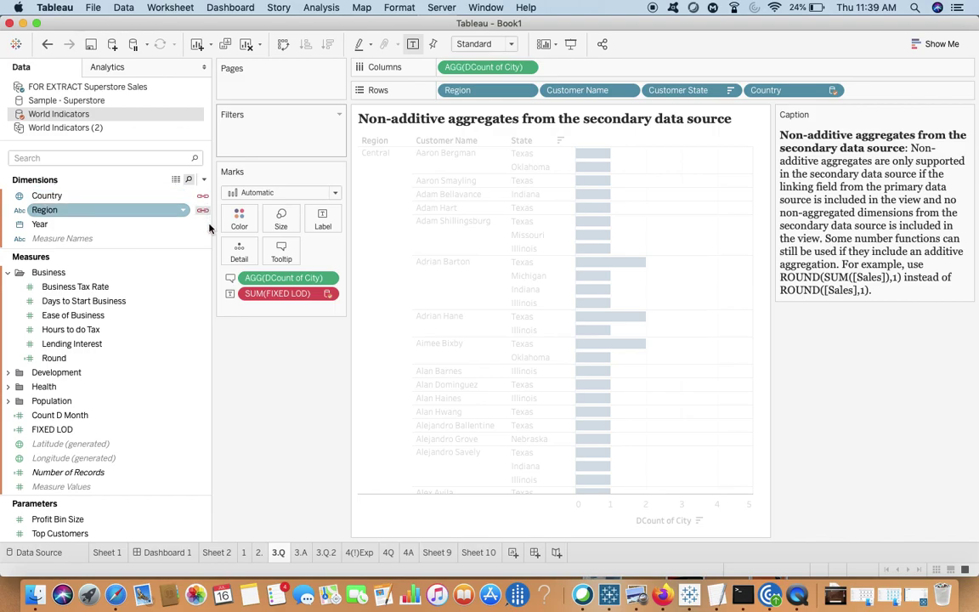
{"action": "left_click", "coordinate": [180, 206]}
{"action": "left_click", "coordinate": [180, 201]}
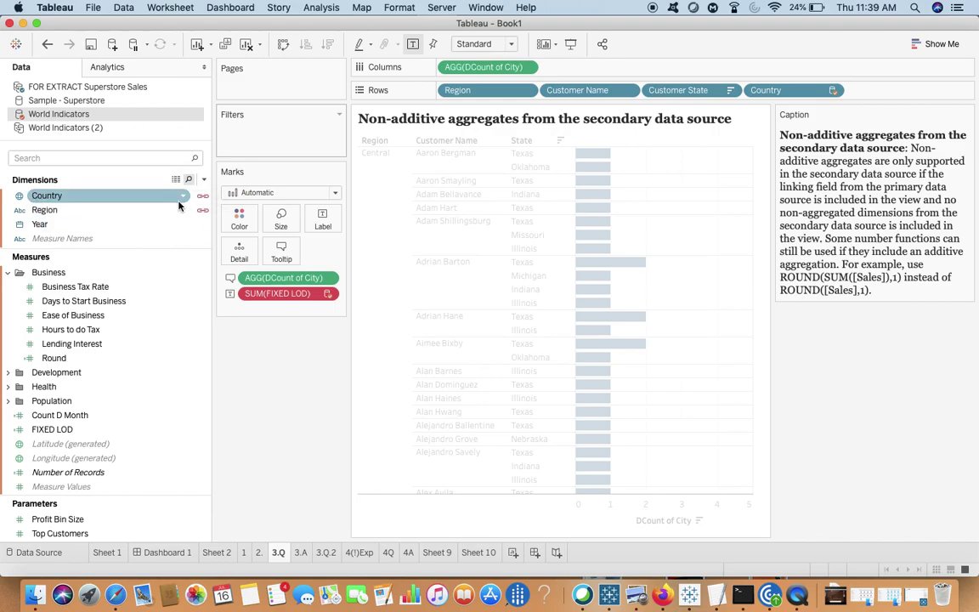
{"action": "left_click", "coordinate": [160, 180]}
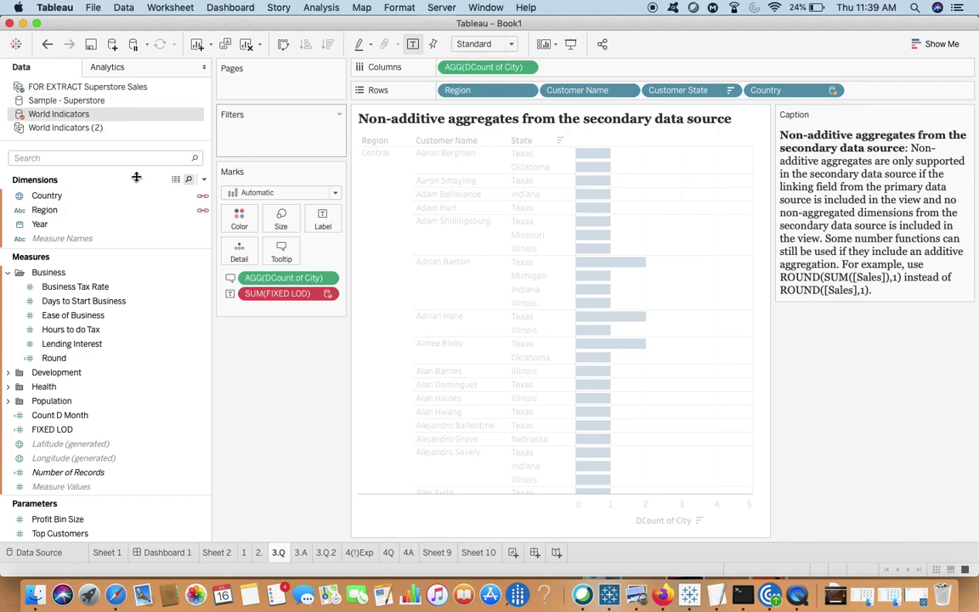
{"action": "left_click", "coordinate": [196, 210]}
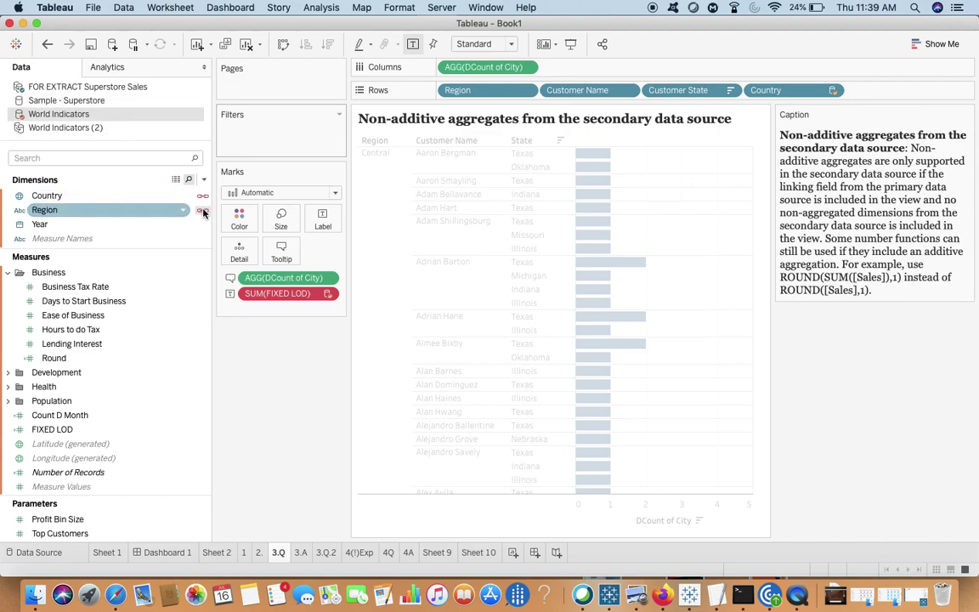
{"action": "left_click", "coordinate": [203, 211]}
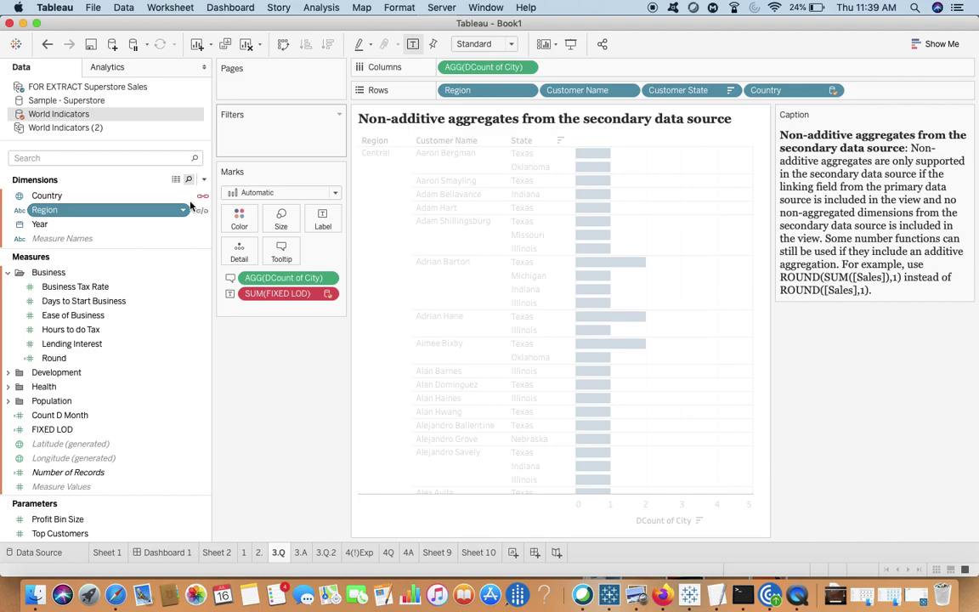
{"action": "left_click", "coordinate": [185, 196], "text": "super"}
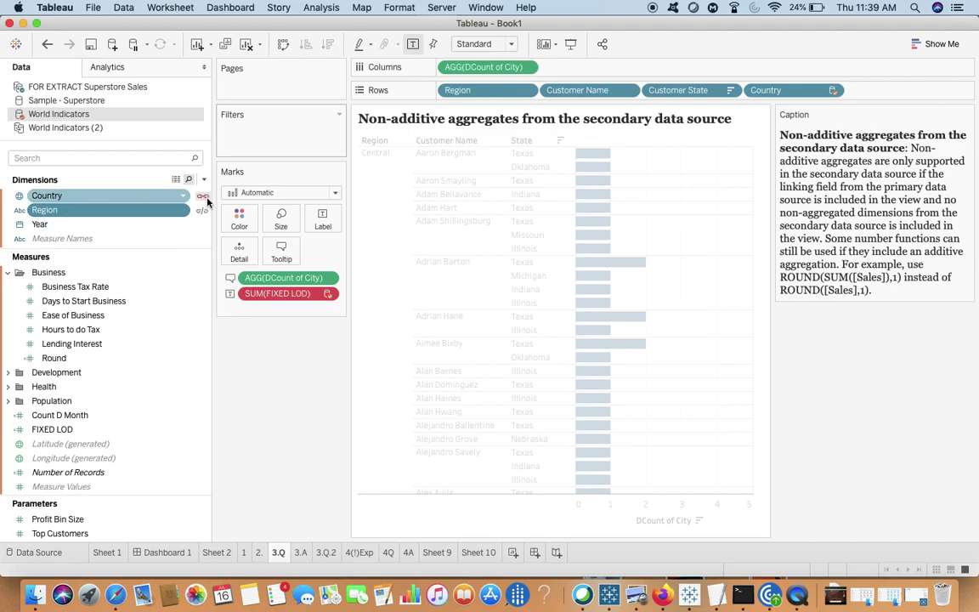
{"action": "left_click", "coordinate": [205, 198]}
Show the Superstore extract's fields and open sheet 3.Q's caption for editing.
{"action": "left_click", "coordinate": [141, 89]}
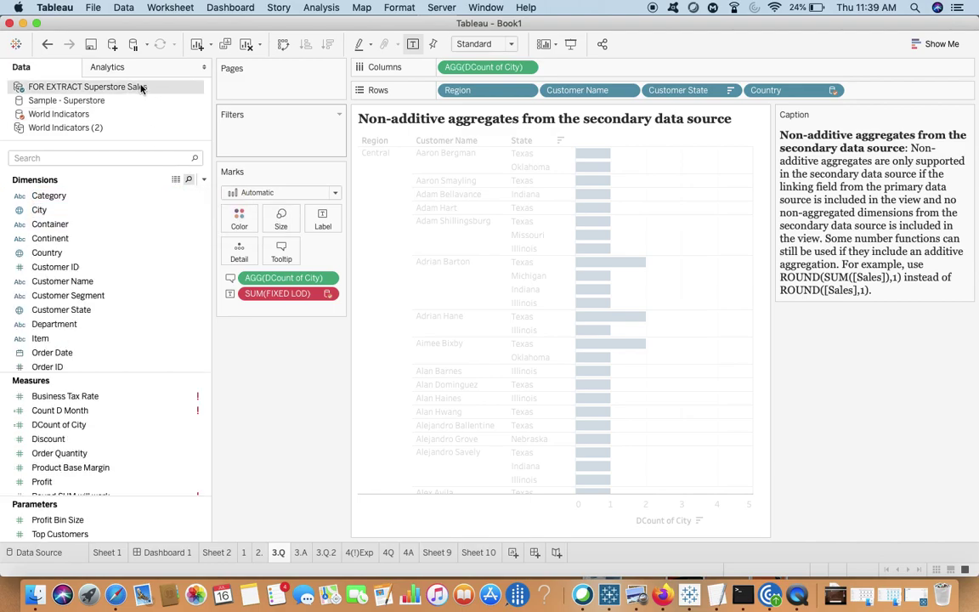
{"action": "left_click", "coordinate": [110, 269]}
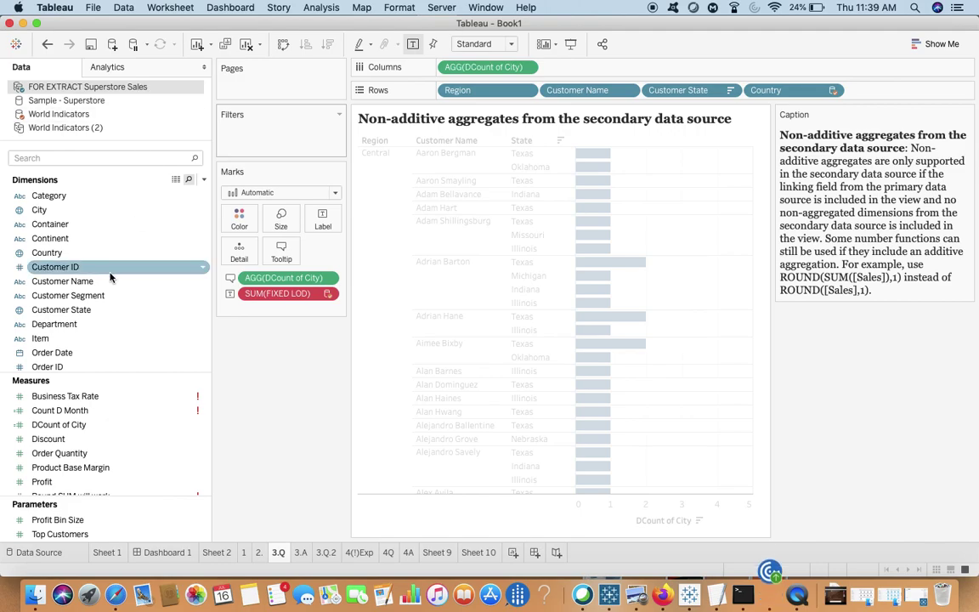
{"action": "left_click", "coordinate": [785, 181]}
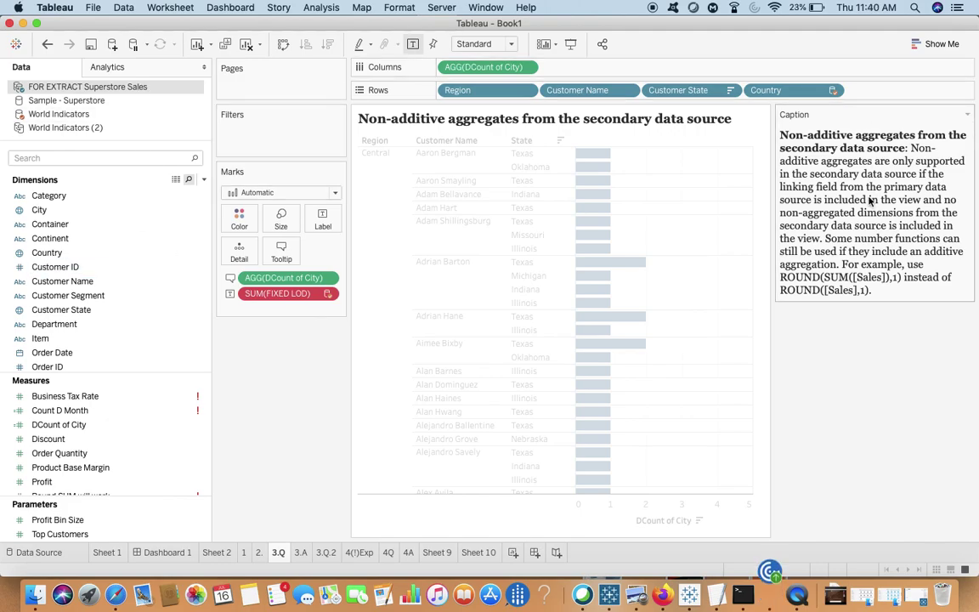
{"action": "double_click", "coordinate": [785, 181]}
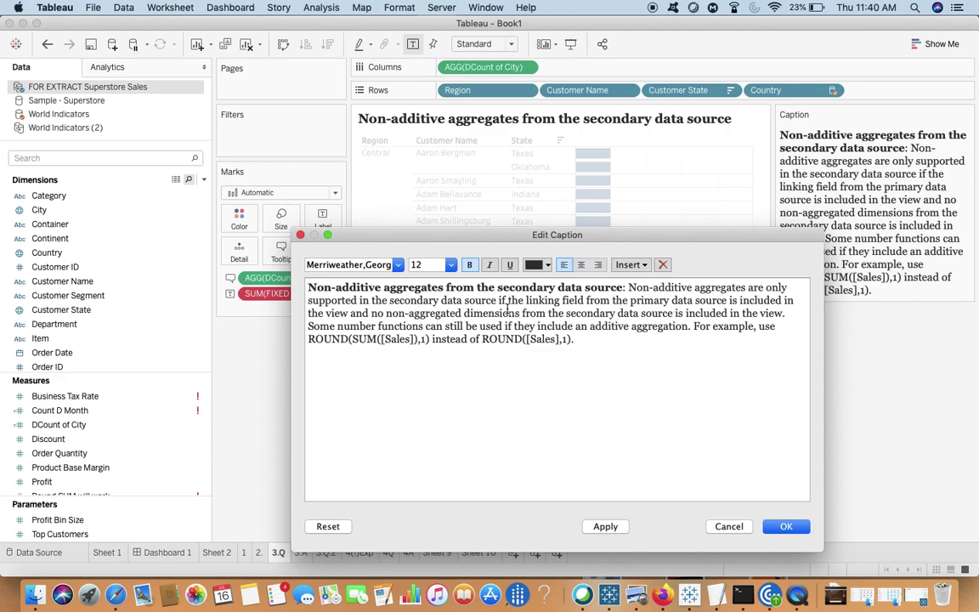
{"action": "left_click_drag", "start_coordinate": [502, 301], "coordinate": [730, 314]}
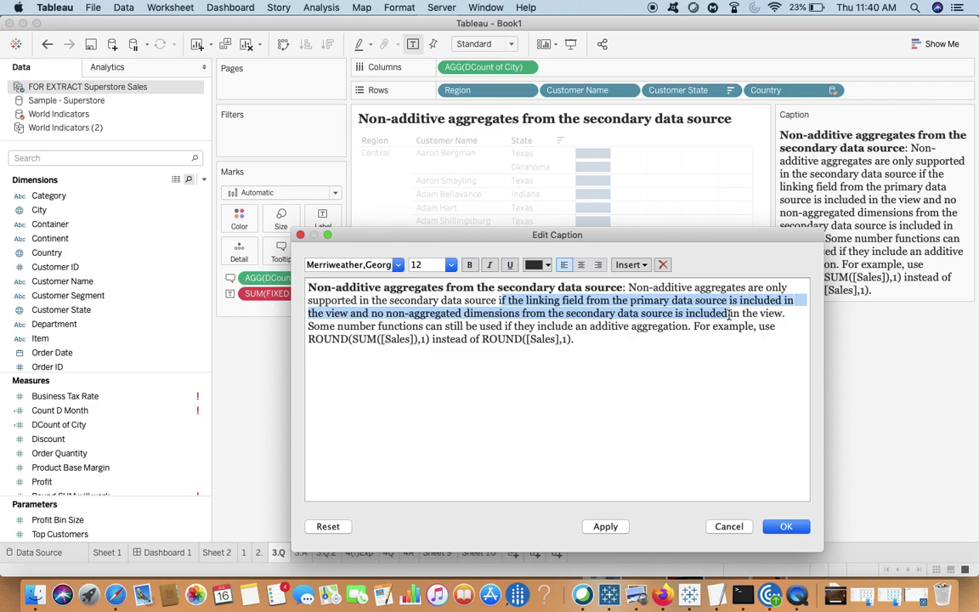
{"action": "left_click", "coordinate": [787, 527]}
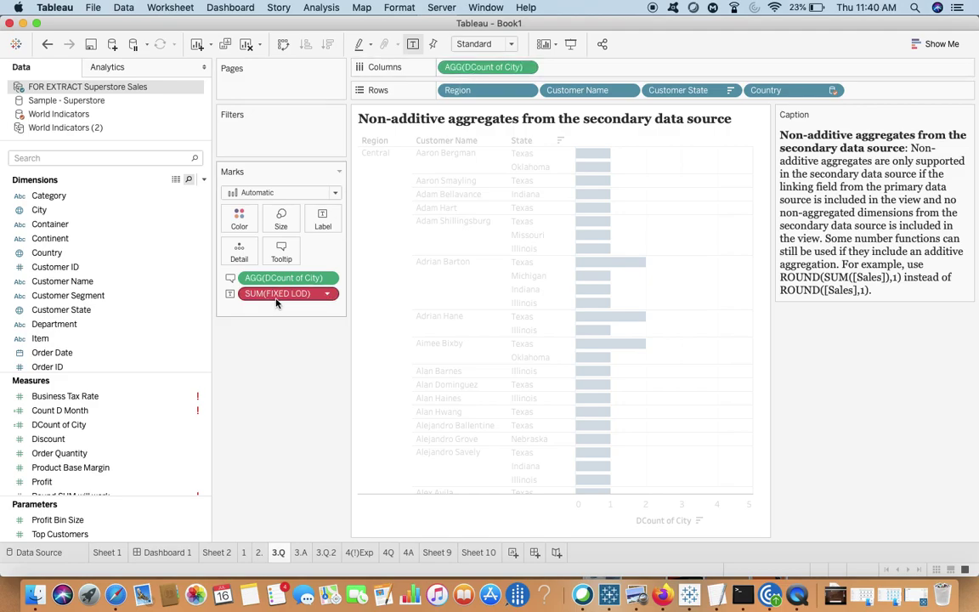
{"action": "mouse_move", "coordinate": [276, 302]}
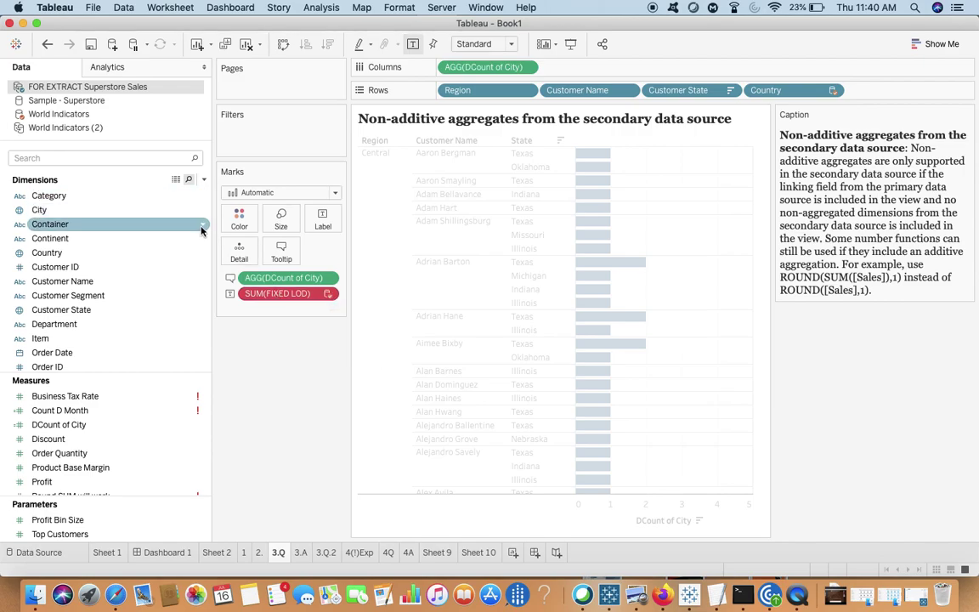
Search the data source fields for 'FI', then clear the search.
{"action": "left_click", "coordinate": [89, 114]}
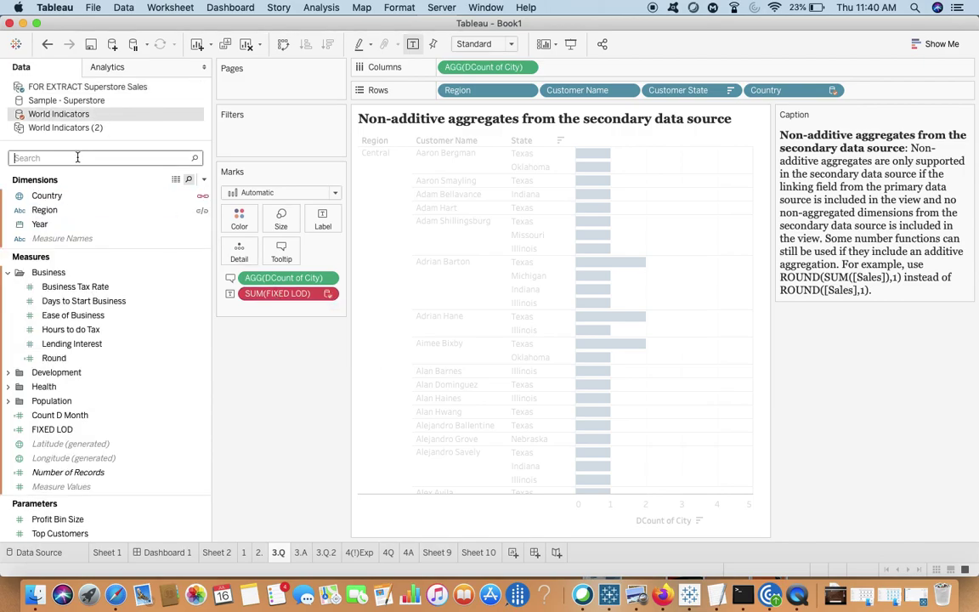
{"action": "left_click", "coordinate": [78, 157]}
{"action": "type", "text": "FI"}
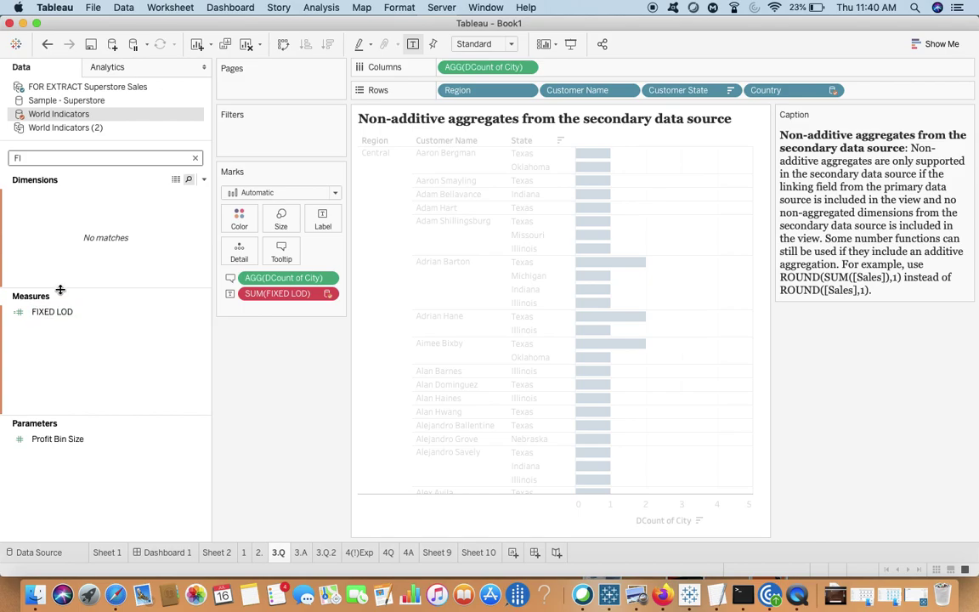
{"action": "left_click", "coordinate": [117, 88]}
{"action": "left_click", "coordinate": [195, 158]}
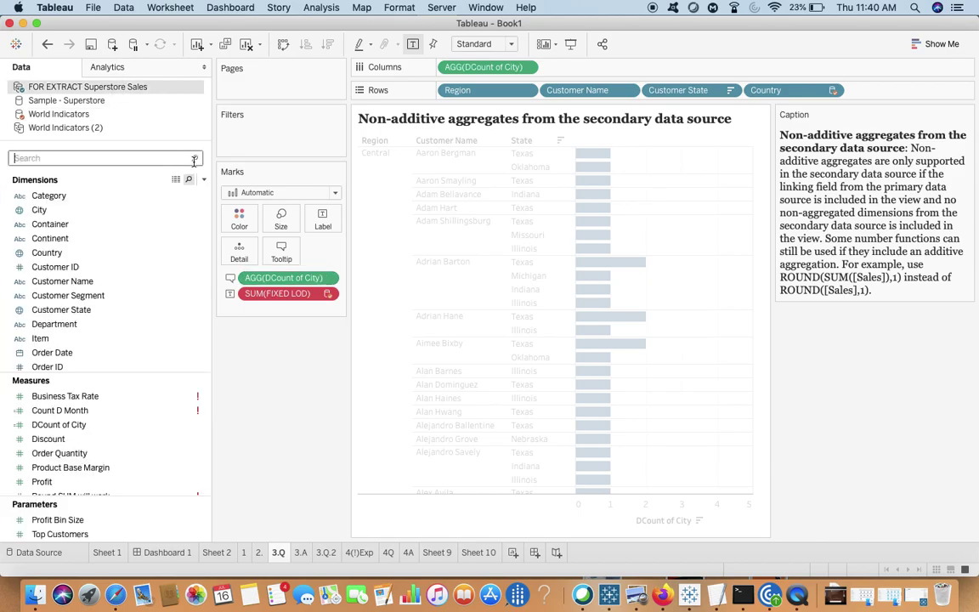
{"action": "left_click", "coordinate": [101, 114]}
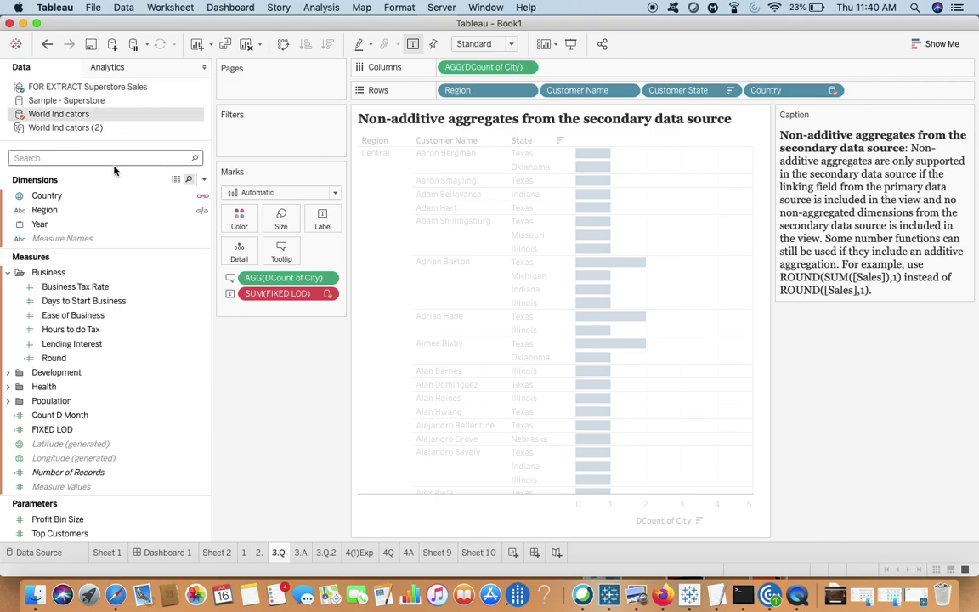
Put the Superstore extract's Country on Rows, remove the duplicate Country pill, then return to Safari.
{"action": "left_click", "coordinate": [129, 87]}
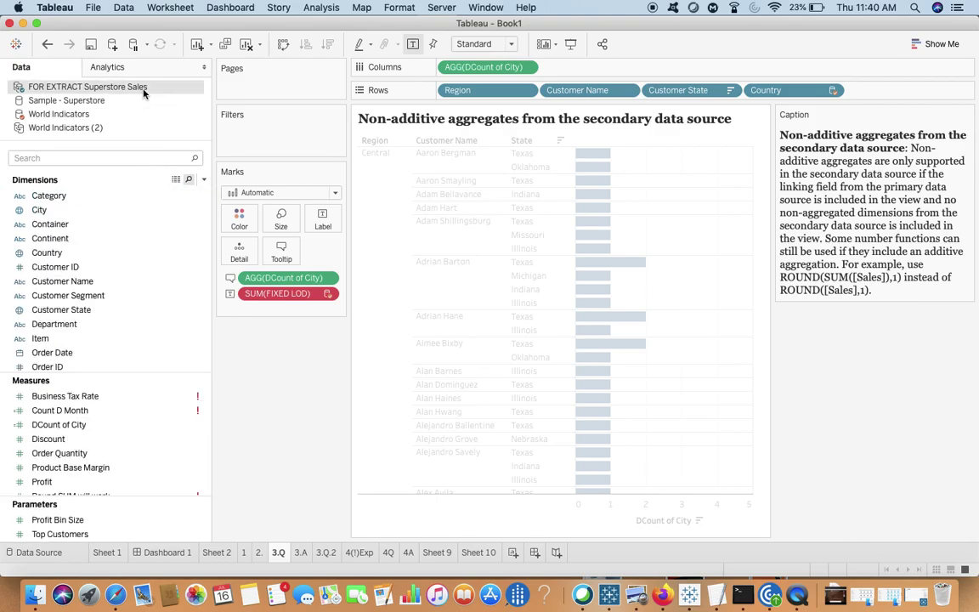
{"action": "type", "text": "COU"}
{"action": "left_click", "coordinate": [81, 196]}
{"action": "left_click_drag", "start_coordinate": [121, 186], "coordinate": [935, 92]}
{"action": "left_click", "coordinate": [935, 92]}
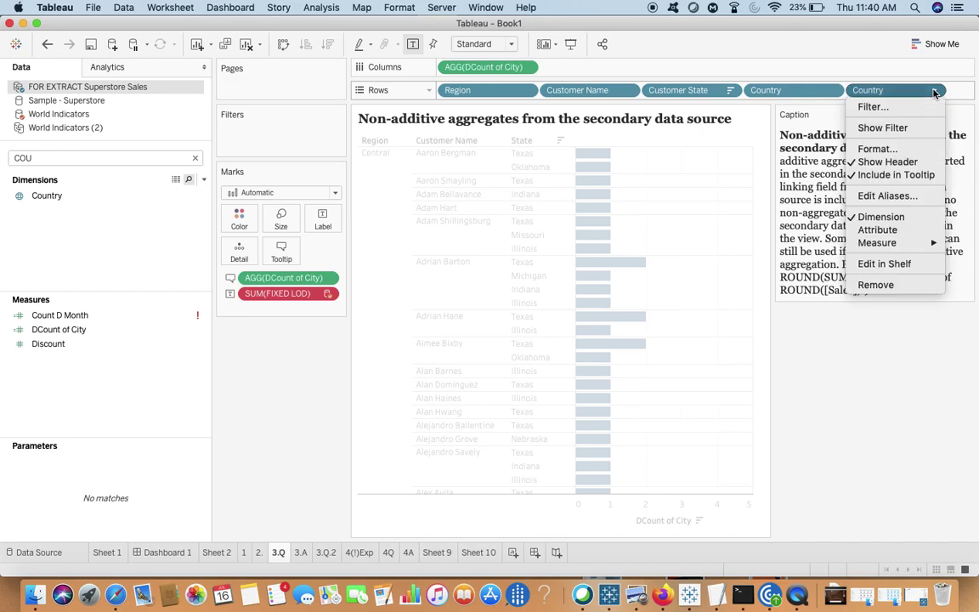
{"action": "left_click", "coordinate": [884, 286]}
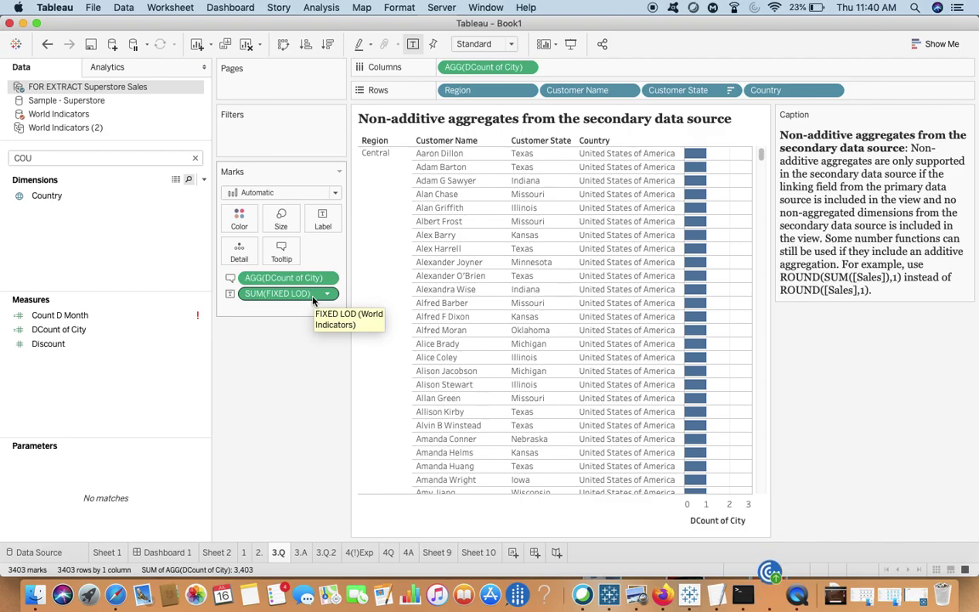
{"action": "key", "text": "super+Tab"}
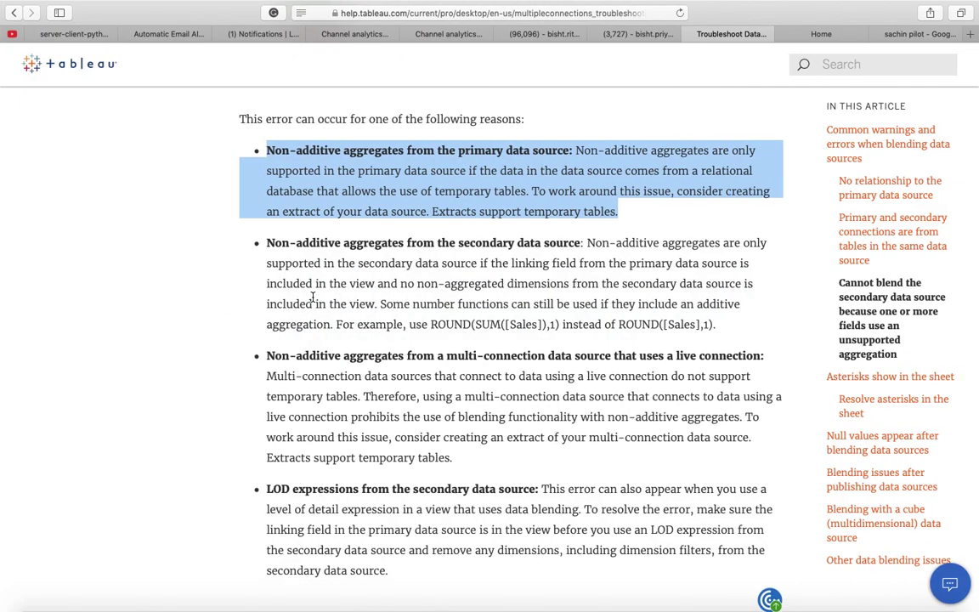
Highlight the 'Some number functions' note on additive aggregation, then switch back to Tableau.
{"action": "left_click_drag", "start_coordinate": [381, 309], "coordinate": [717, 322]}
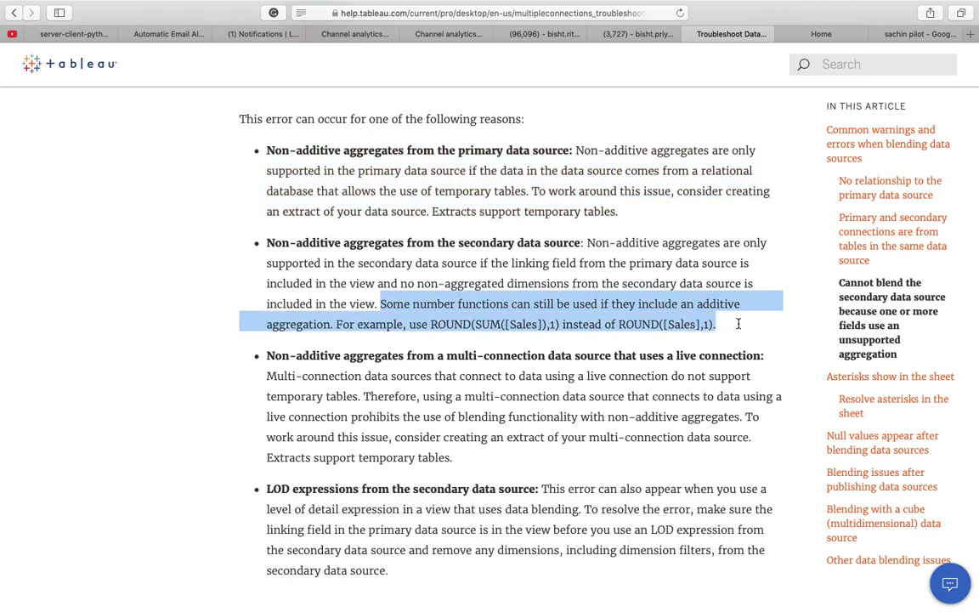
{"action": "key", "text": "super+Tab"}
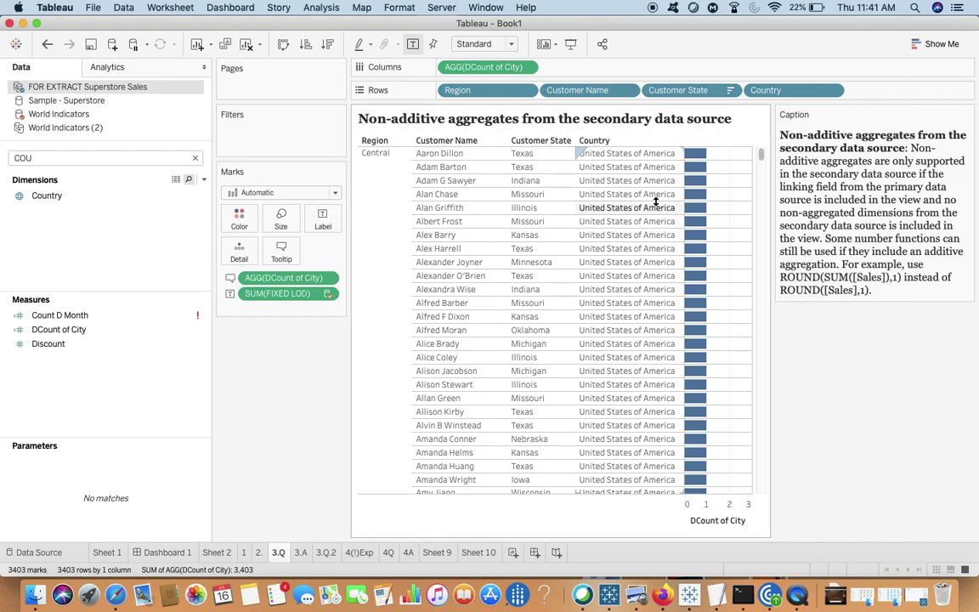
Highlight the caption's linking-field and dimension conditions, close it unchanged, and show World Indicators' fields.
{"action": "double_click", "coordinate": [920, 205]}
{"action": "left_click_drag", "start_coordinate": [624, 303], "coordinate": [528, 314]}
{"action": "left_click", "coordinate": [527, 314]}
{"action": "left_click_drag", "start_coordinate": [387, 315], "coordinate": [759, 315]}
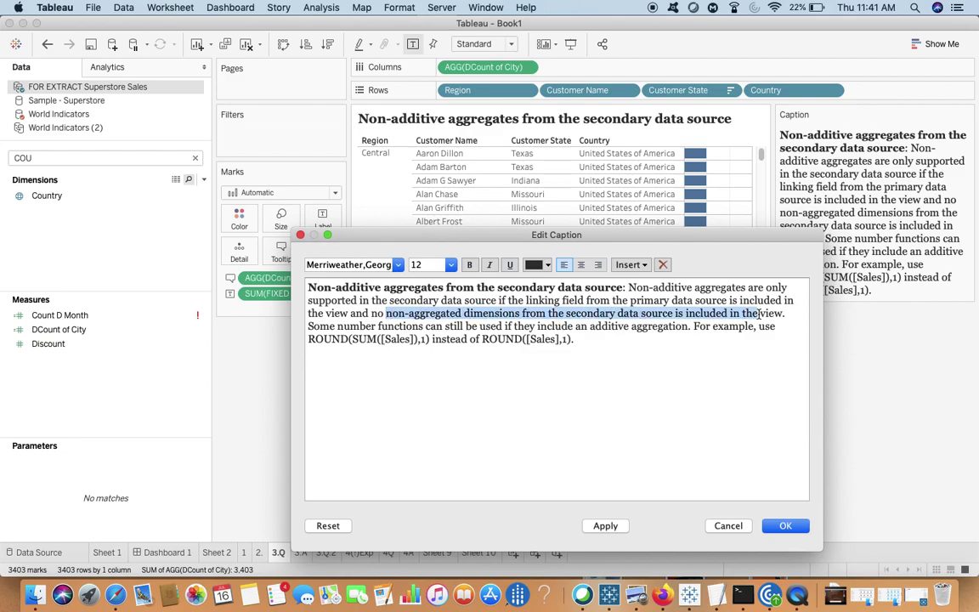
{"action": "left_click", "coordinate": [785, 525]}
{"action": "left_click", "coordinate": [195, 157]}
{"action": "left_click", "coordinate": [78, 114]}
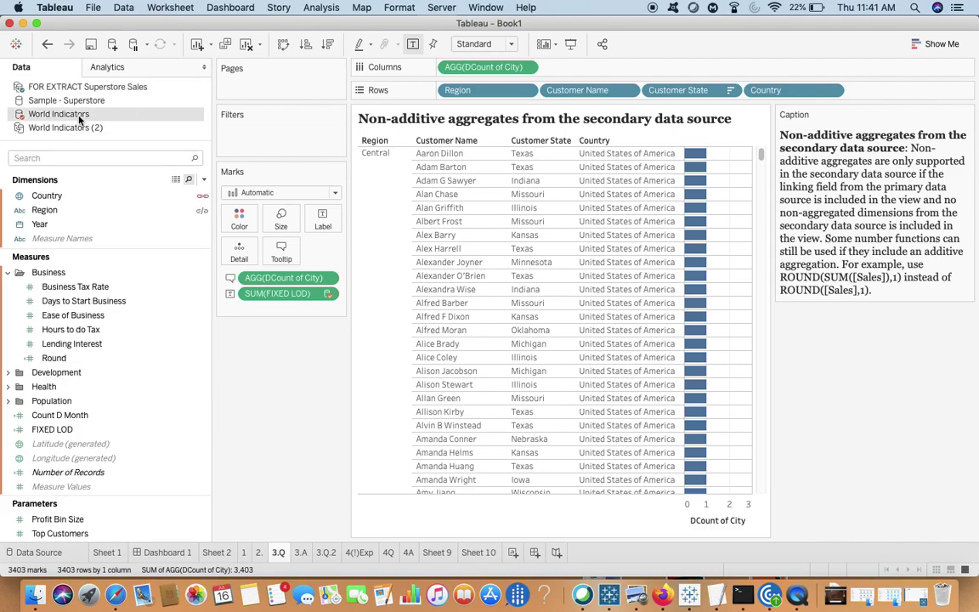
Add World Indicators' Region to the end of Rows as a test, then remove it again.
{"action": "left_click", "coordinate": [54, 226]}
{"action": "left_click_drag", "start_coordinate": [54, 226], "coordinate": [86, 212]}
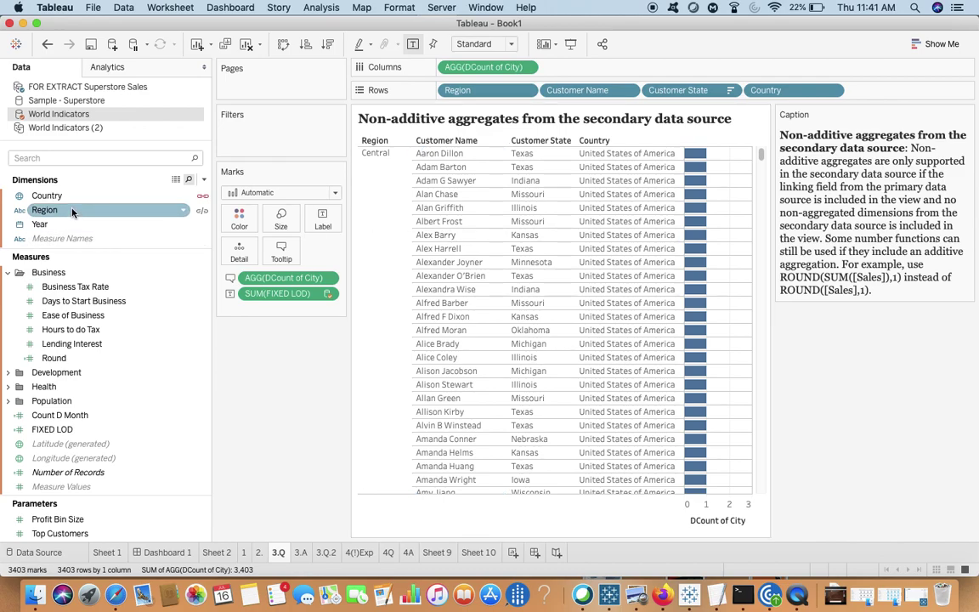
{"action": "left_click_drag", "start_coordinate": [73, 213], "coordinate": [793, 82]}
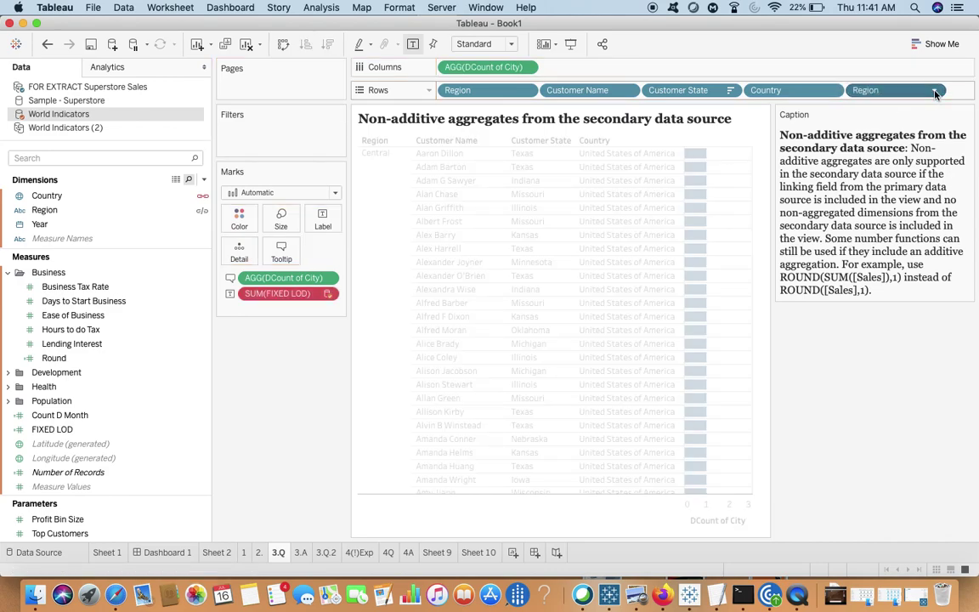
{"action": "left_click", "coordinate": [935, 90]}
{"action": "left_click", "coordinate": [890, 285]}
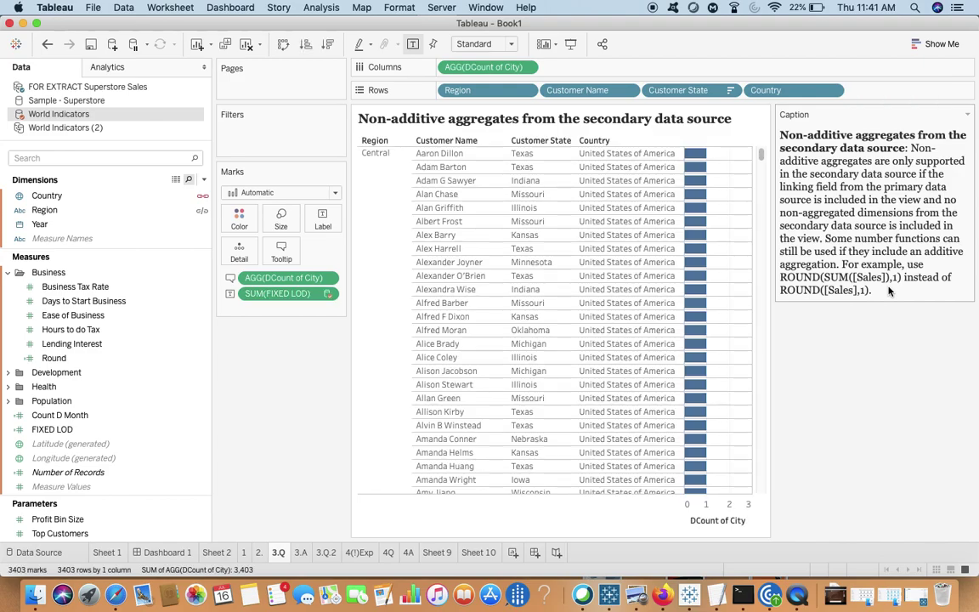
Toggle between the Superstore extract and World Indicators fields, then return to Safari.
{"action": "left_click", "coordinate": [183, 210]}
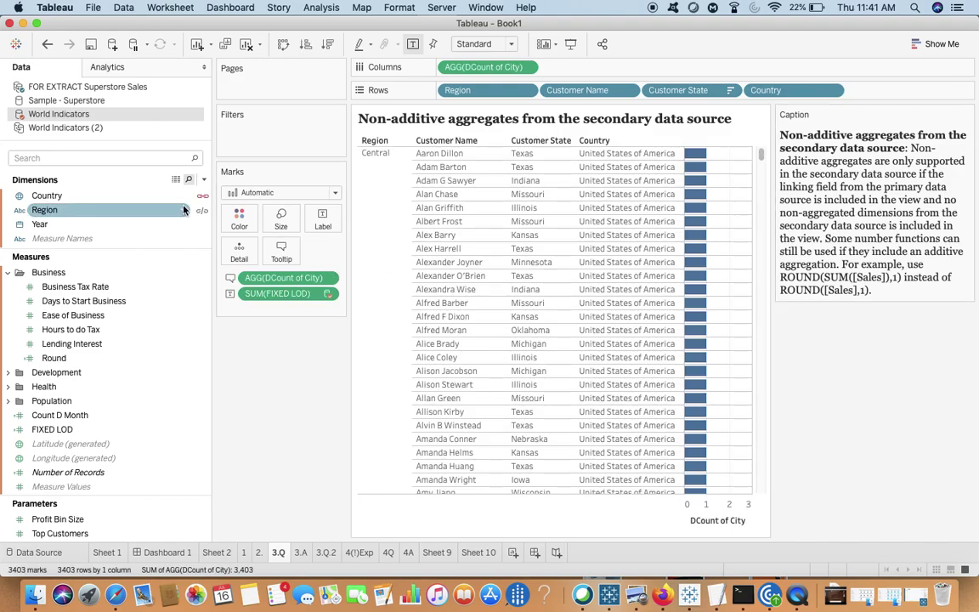
{"action": "left_click", "coordinate": [125, 85]}
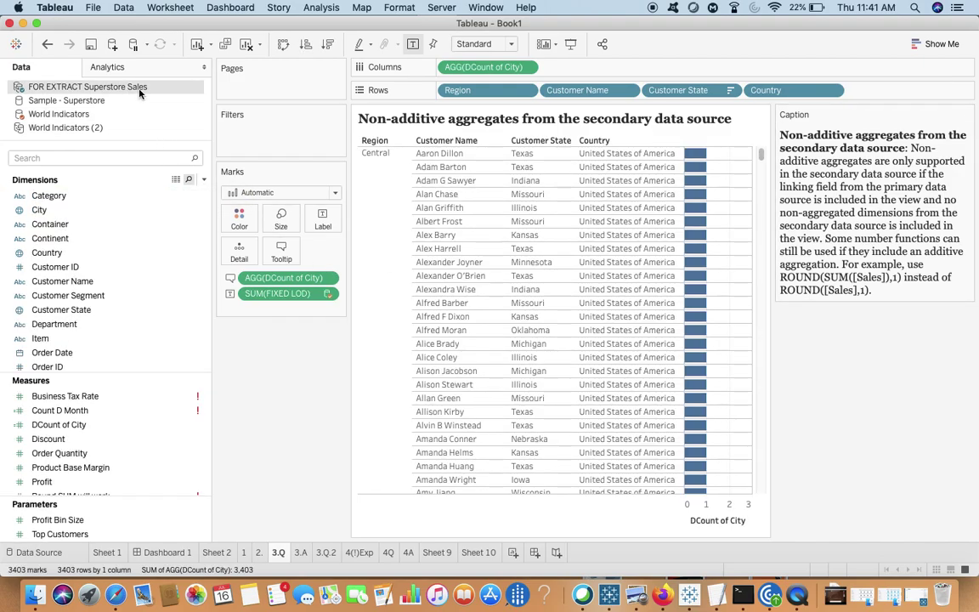
{"action": "left_click", "coordinate": [85, 113]}
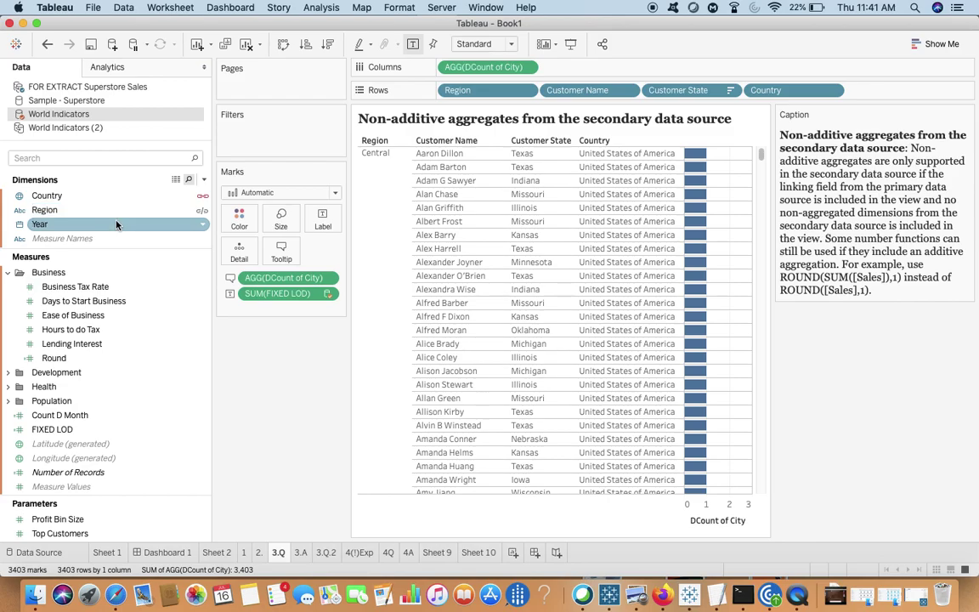
{"action": "key", "text": "super+Tab"}
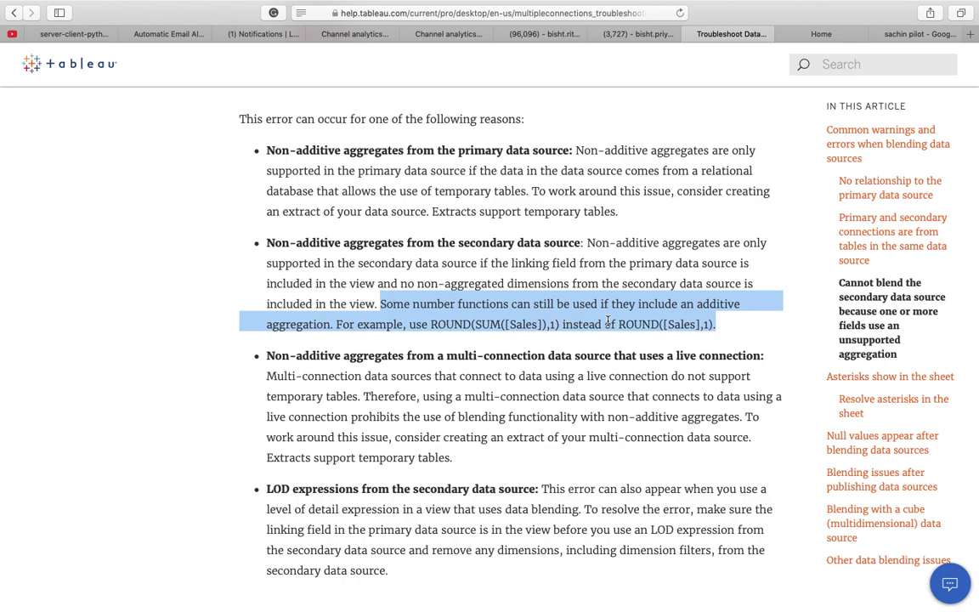
Replace the old highlight with the ROUND(SUM([Sales]),1) example, then switch back to Tableau.
{"action": "left_click", "coordinate": [441, 327]}
{"action": "left_click_drag", "start_coordinate": [432, 326], "coordinate": [718, 325]}
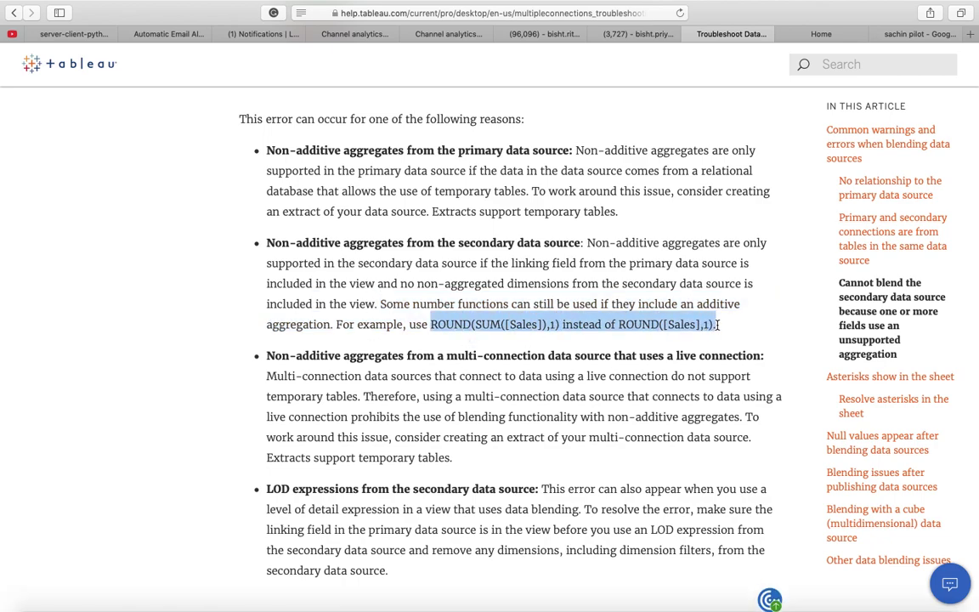
{"action": "key", "text": "super+Tab"}
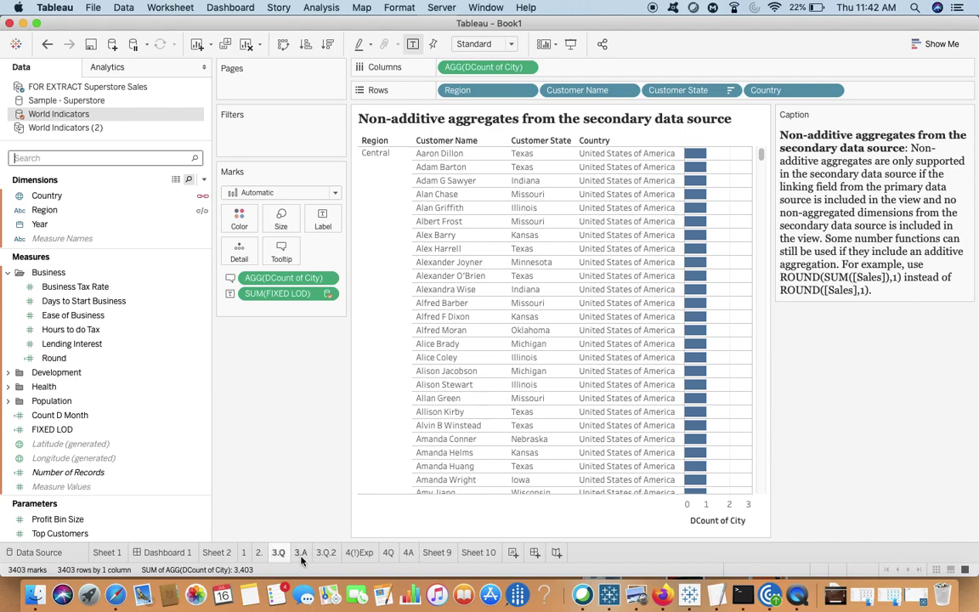
Open sheet 3.Q.2, widen the Marks card and search the fields for 'ROU'.
{"action": "left_click", "coordinate": [326, 553]}
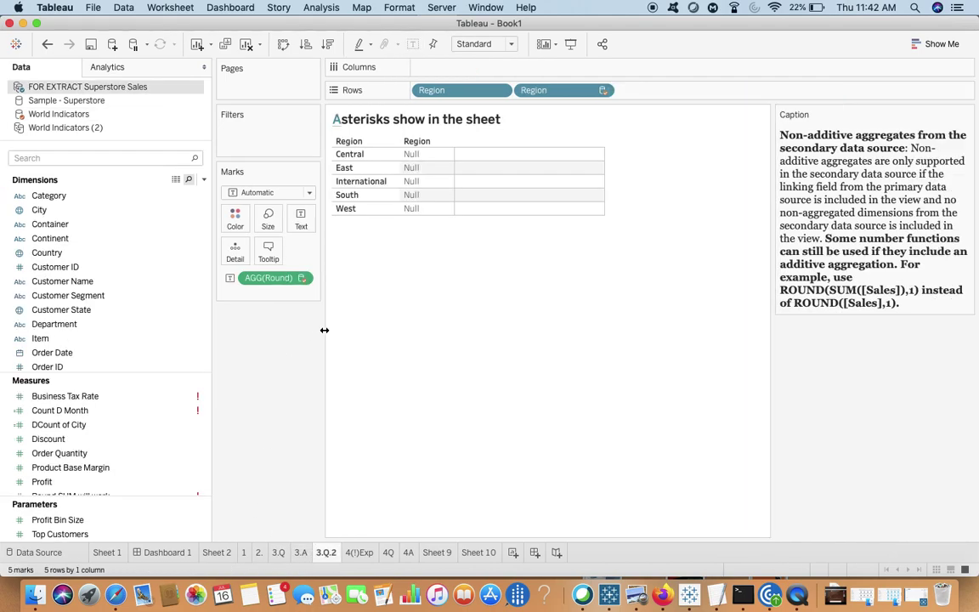
{"action": "left_click_drag", "start_coordinate": [325, 330], "coordinate": [407, 330]}
{"action": "left_click", "coordinate": [108, 157]}
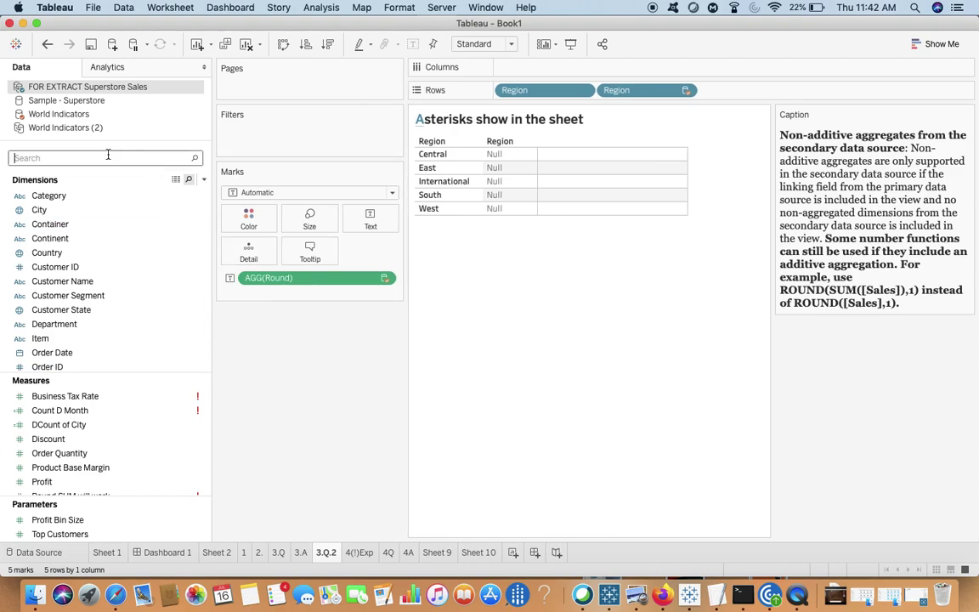
{"action": "type", "text": "ROU"}
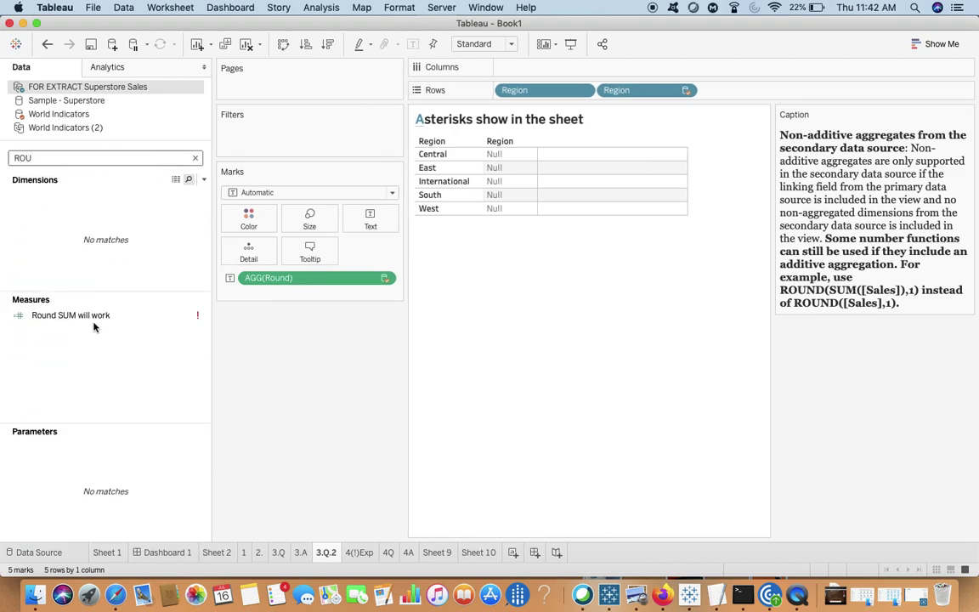
Edit Round SUM will work, swapping in the World Indicators Business Tax Rate field.
{"action": "right_click", "coordinate": [95, 321]}
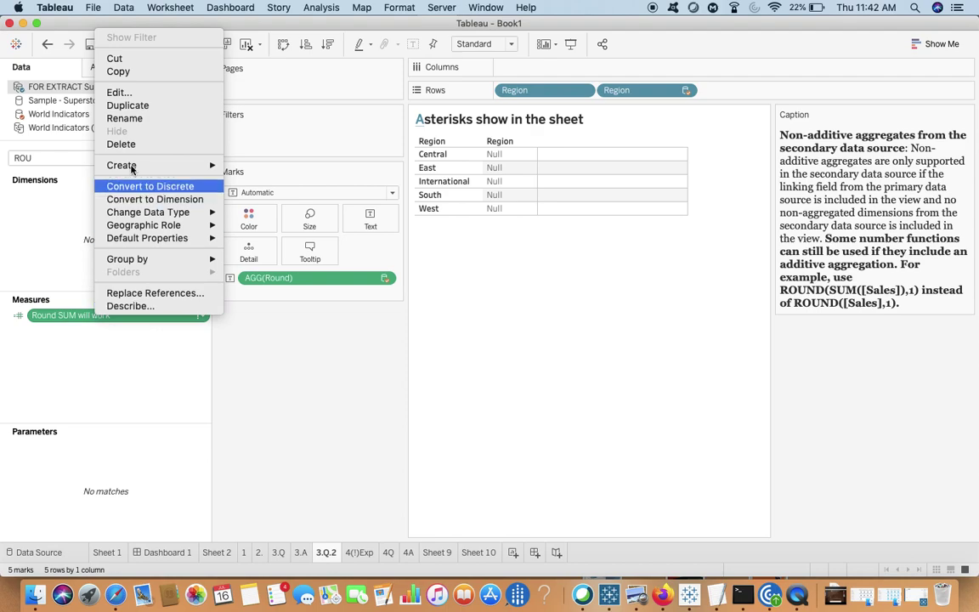
{"action": "left_click", "coordinate": [136, 93]}
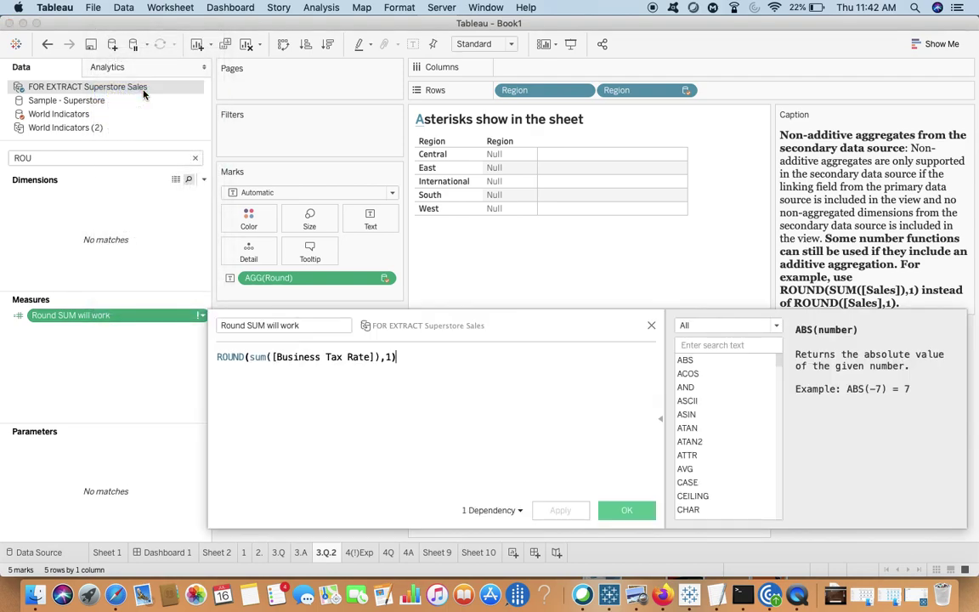
{"action": "double_click", "coordinate": [314, 358]}
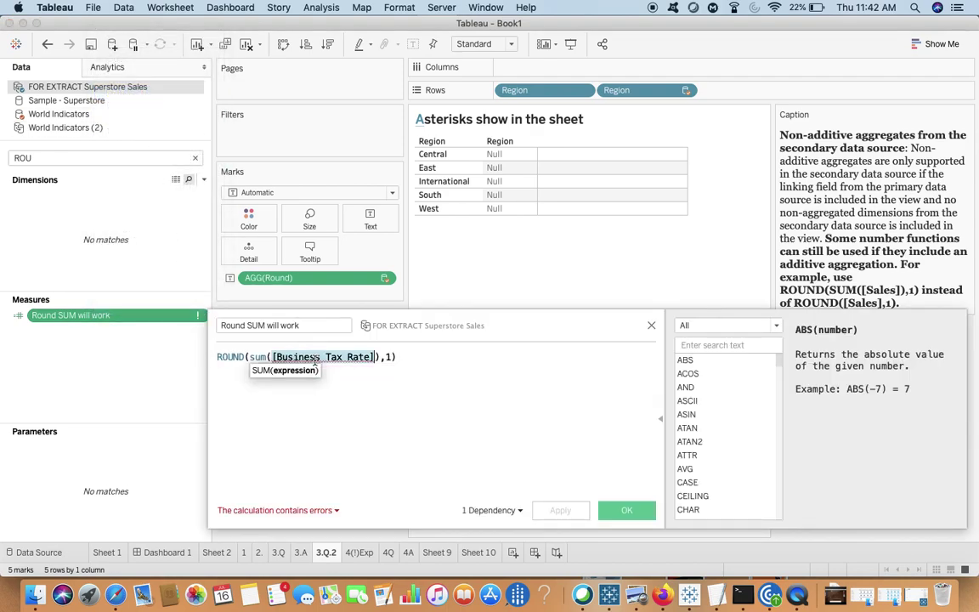
{"action": "type", "text": "BUSI"}
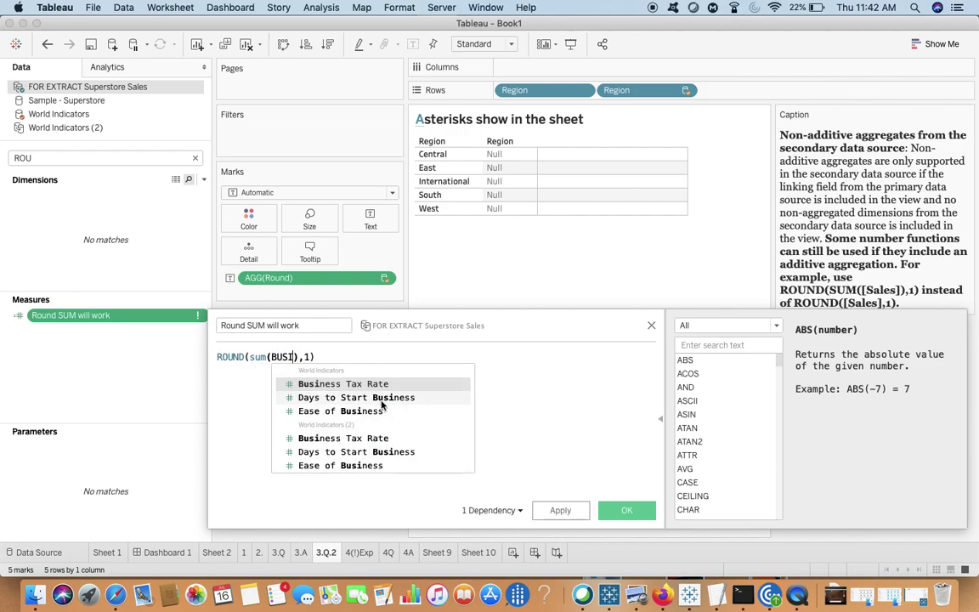
{"action": "left_click", "coordinate": [407, 387]}
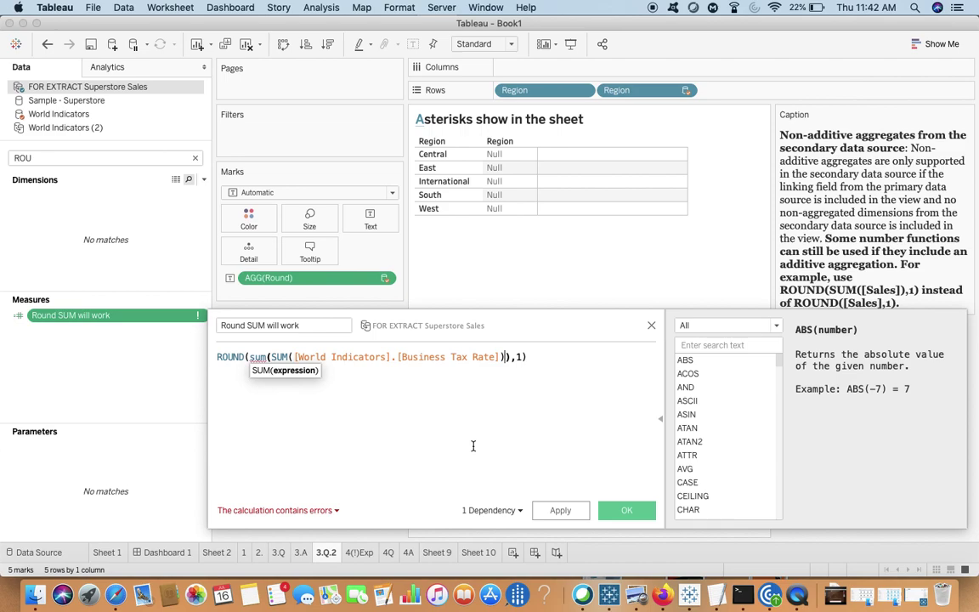
{"action": "left_click", "coordinate": [651, 325]}
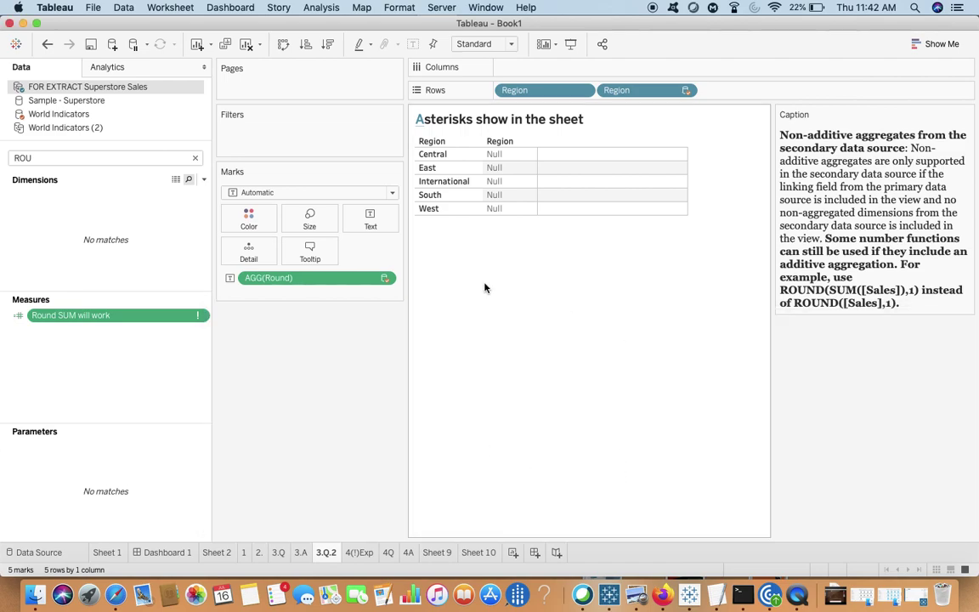
Review the World Indicators Round calculation's formula, then close the editor.
{"action": "left_click", "coordinate": [76, 114]}
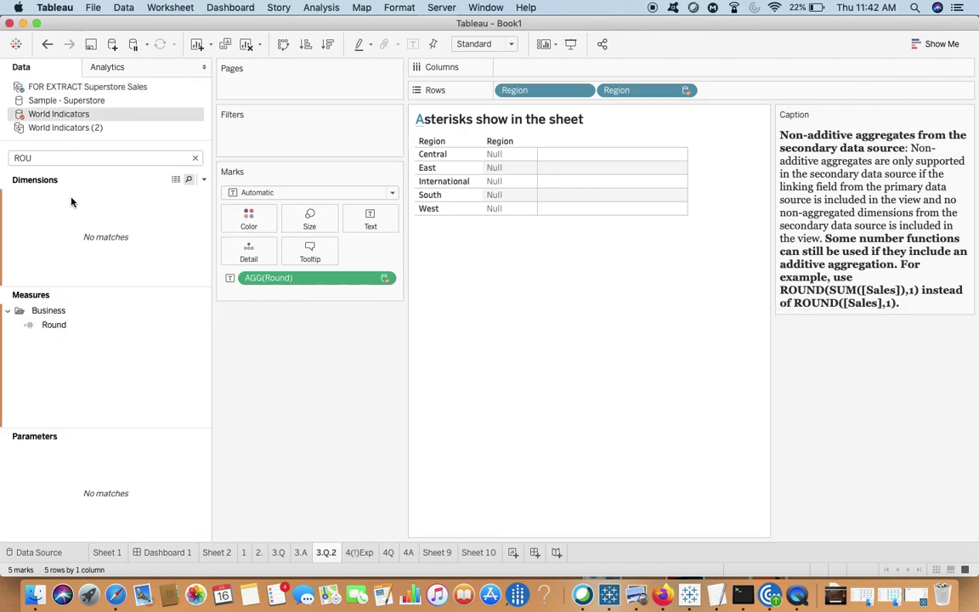
{"action": "right_click", "coordinate": [71, 328]}
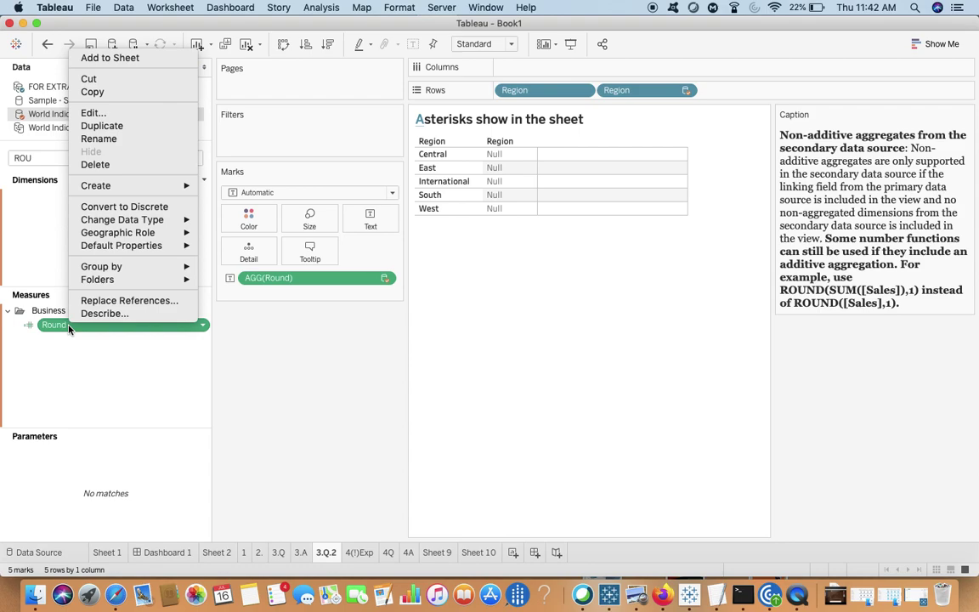
{"action": "left_click", "coordinate": [94, 113]}
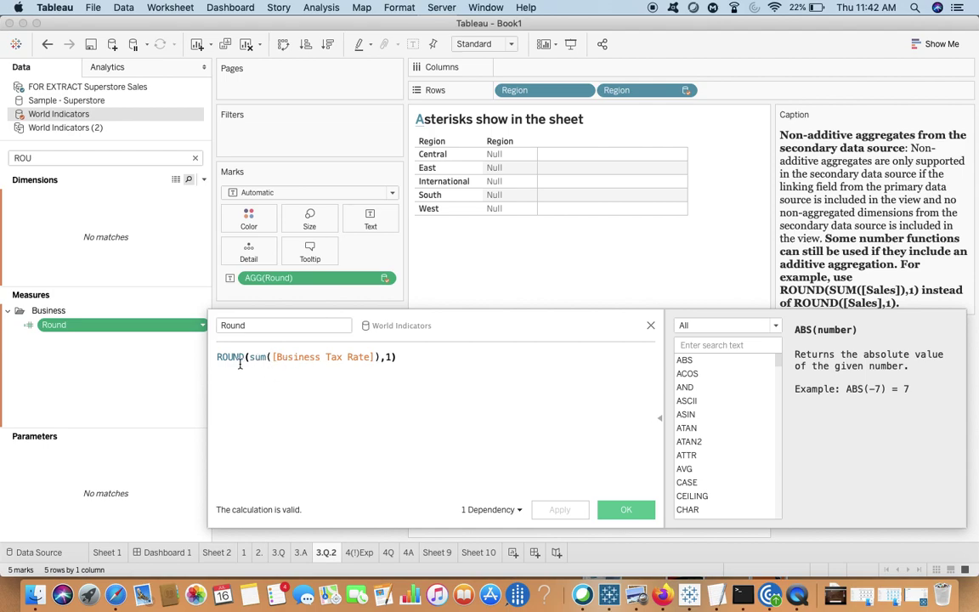
{"action": "left_click_drag", "start_coordinate": [462, 322], "coordinate": [451, 397]}
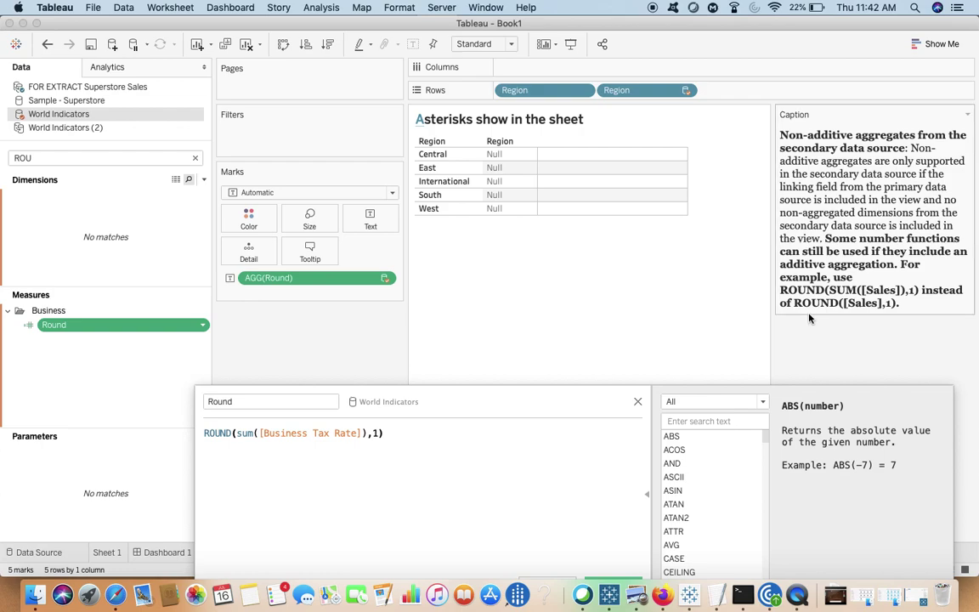
{"action": "left_click_drag", "start_coordinate": [573, 403], "coordinate": [528, 331]}
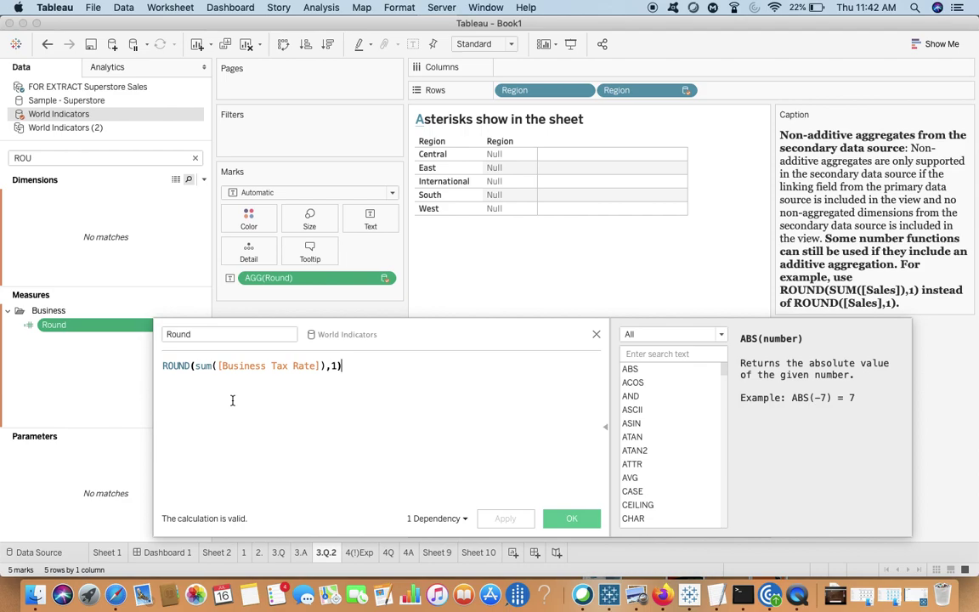
{"action": "left_click_drag", "start_coordinate": [338, 366], "coordinate": [130, 370]}
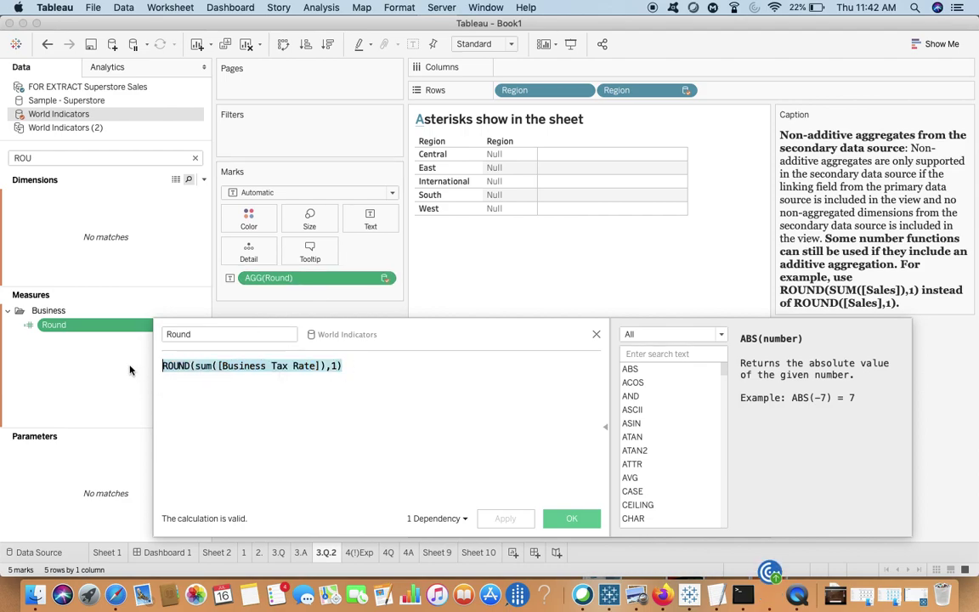
{"action": "left_click", "coordinate": [596, 334]}
Search 'FIX', add FIXED LOD to Marks, remove it again, and return to Safari.
{"action": "left_click", "coordinate": [83, 159]}
{"action": "type", "text": "FIX"}
{"action": "left_click_drag", "start_coordinate": [53, 315], "coordinate": [373, 219]}
{"action": "left_click", "coordinate": [382, 298]}
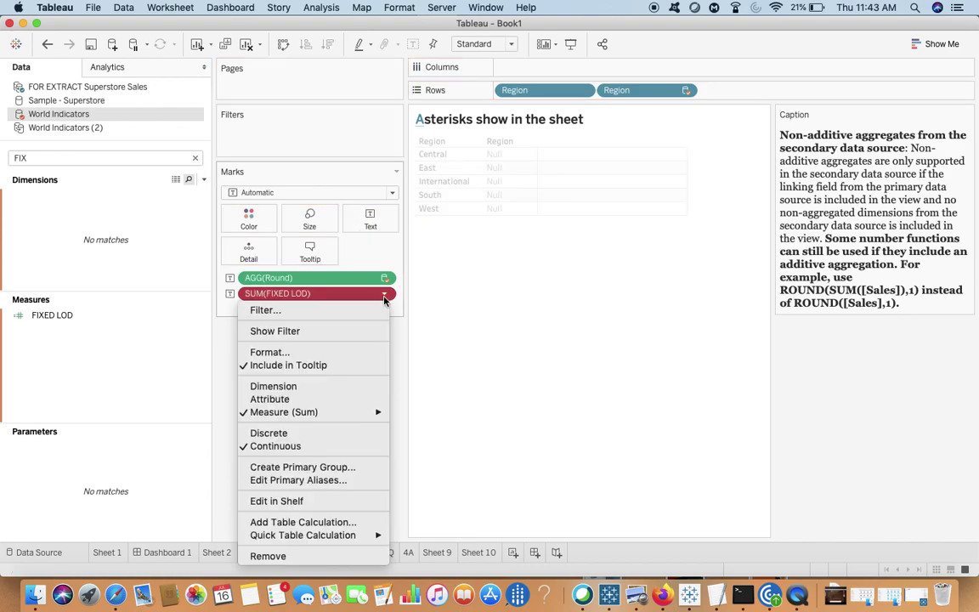
{"action": "left_click", "coordinate": [338, 556]}
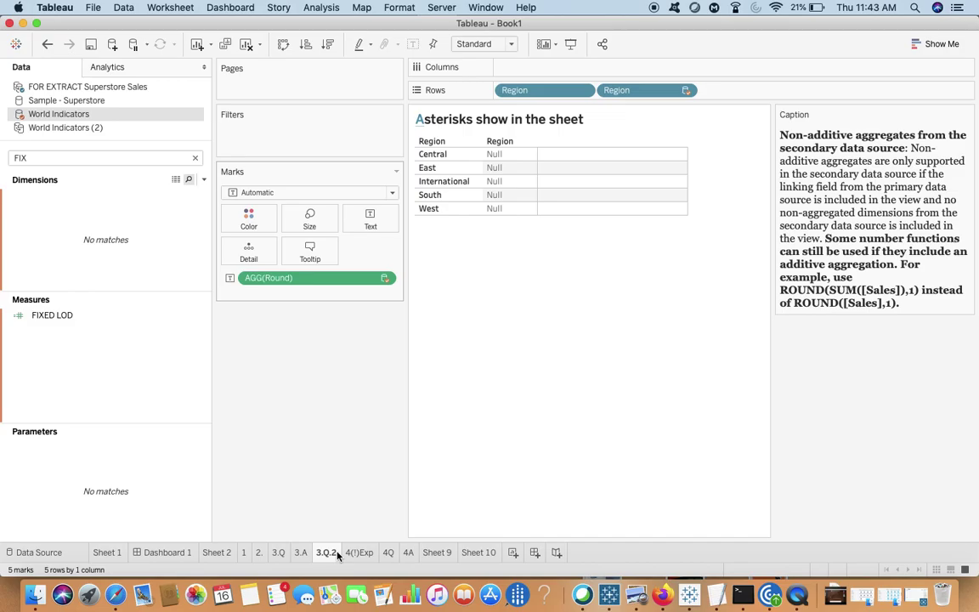
{"action": "key", "text": "super+Tab"}
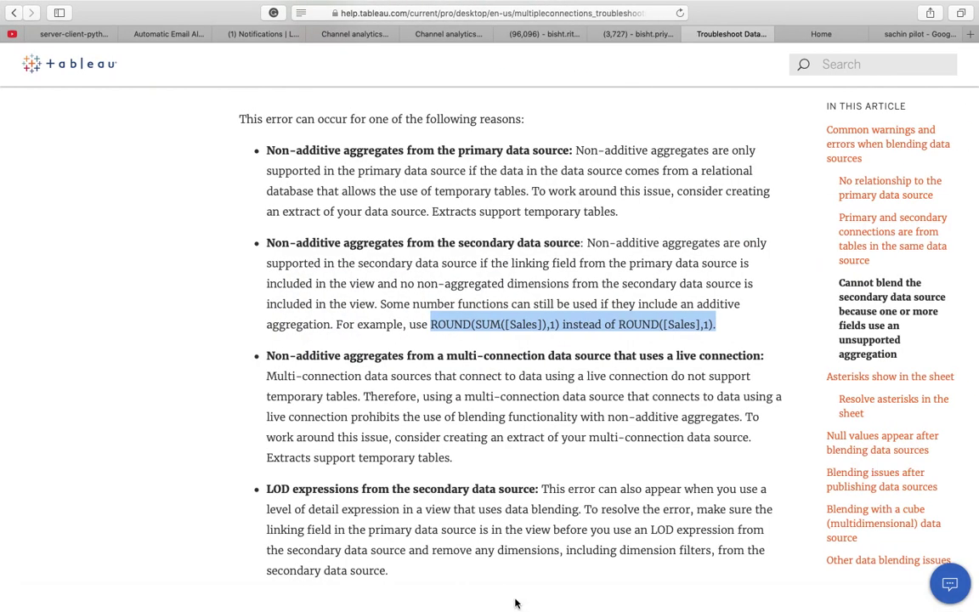
Highlight the help page's advice to create an extract for multi-connection sources.
{"action": "scroll", "coordinate": [504, 572], "scroll_direction": "down", "scroll_amount": 3}
{"action": "left_click", "coordinate": [473, 381]}
{"action": "left_click_drag", "start_coordinate": [474, 381], "coordinate": [267, 273]}
{"action": "scroll", "coordinate": [269, 277], "scroll_direction": "up", "scroll_amount": 3}
{"action": "scroll", "coordinate": [270, 276], "scroll_direction": "up", "scroll_amount": 2}
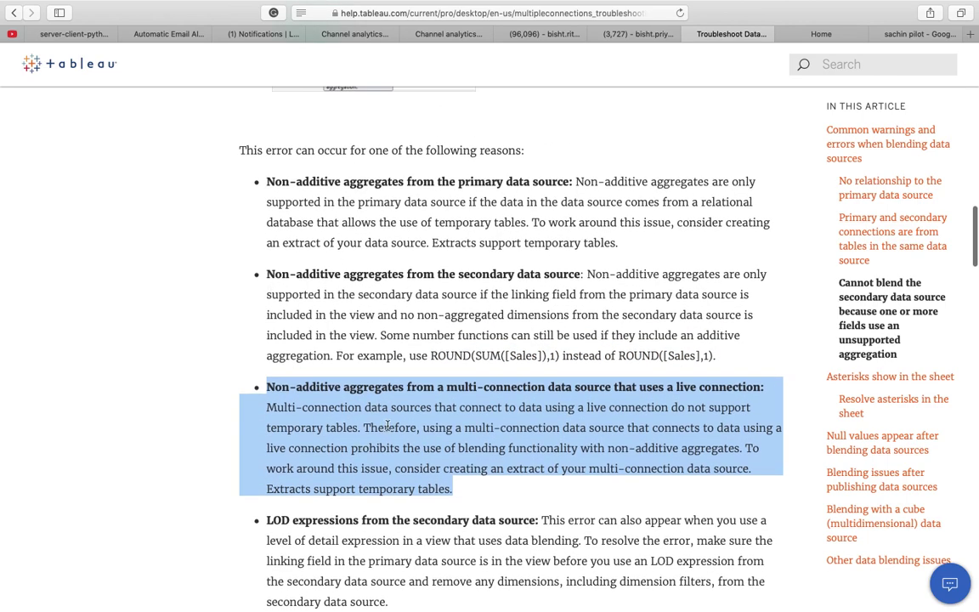
{"action": "left_click", "coordinate": [442, 406]}
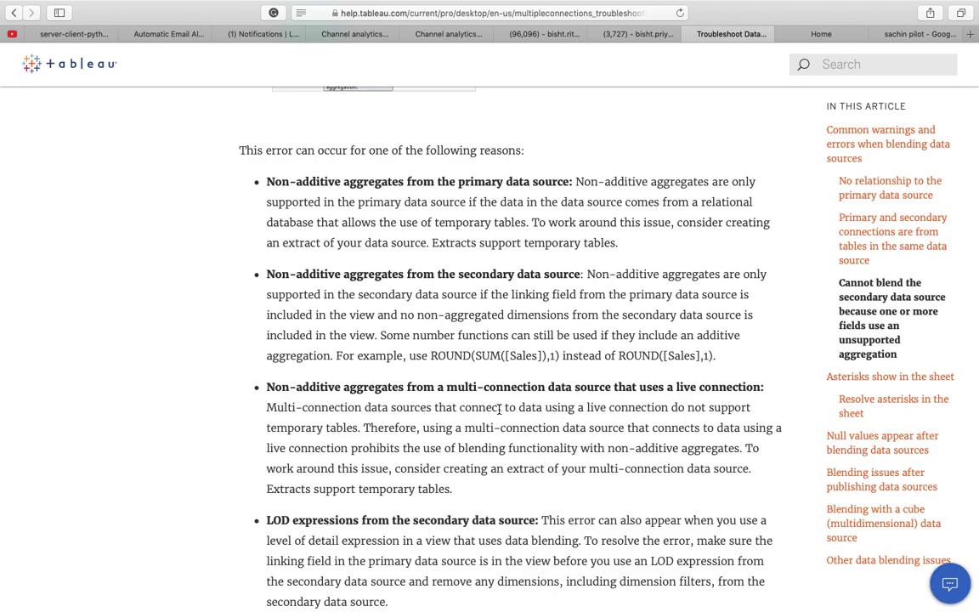
{"action": "left_click_drag", "start_coordinate": [454, 490], "coordinate": [747, 448]}
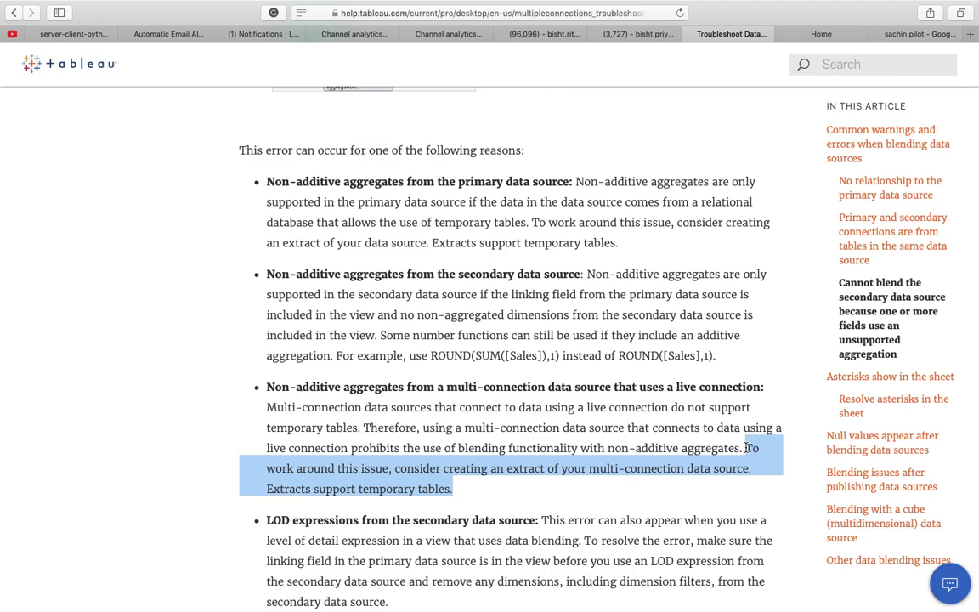
Highlight the LOD expressions paragraph and return to the Tableau workbook.
{"action": "scroll", "coordinate": [747, 448], "scroll_direction": "down", "scroll_amount": 5}
{"action": "left_click_drag", "start_coordinate": [395, 430], "coordinate": [267, 348]}
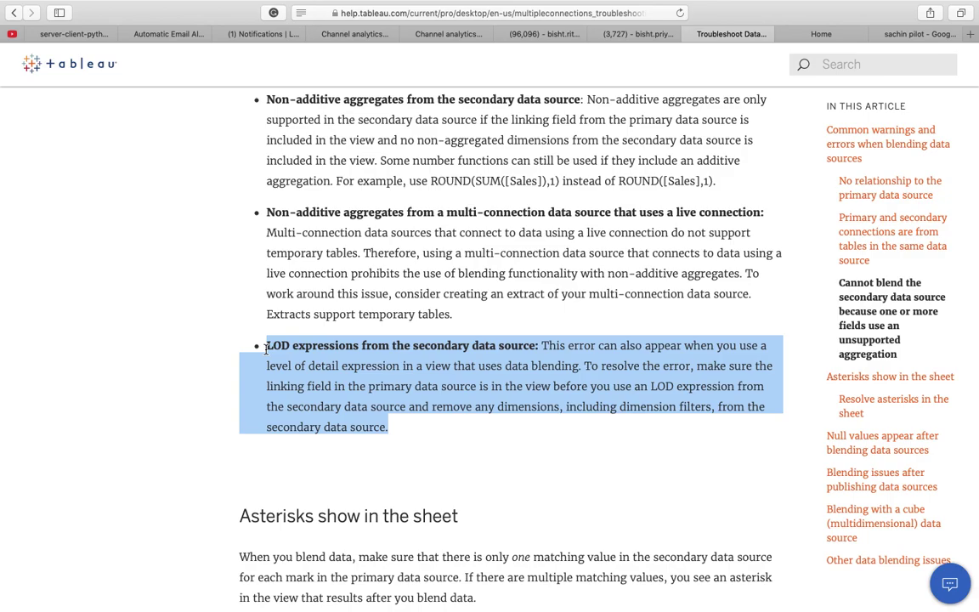
{"action": "key", "text": "super+Tab"}
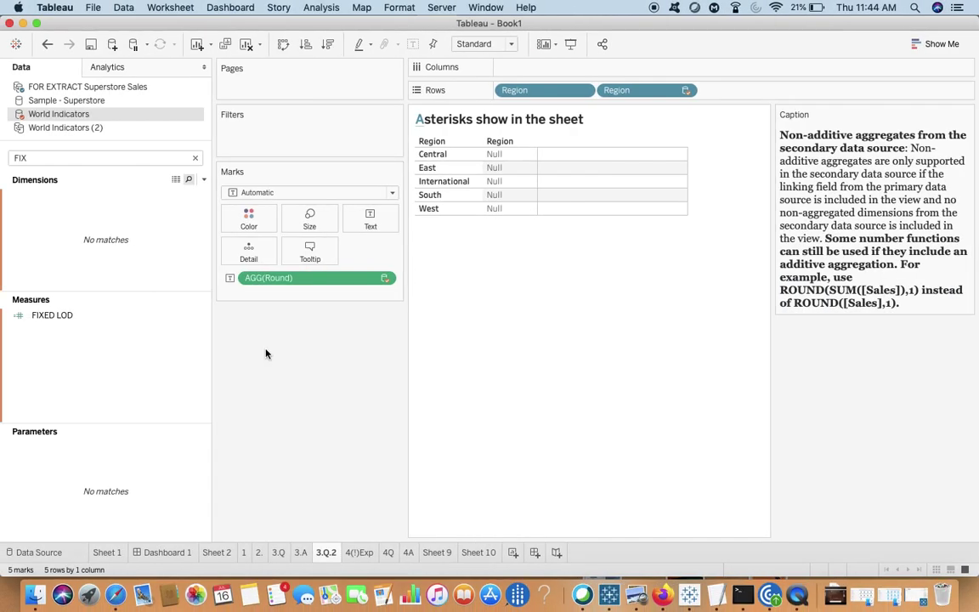
Open sheet 3.A, widen Marks, and search both data sources' fields for 'RE'.
{"action": "left_click", "coordinate": [302, 552]}
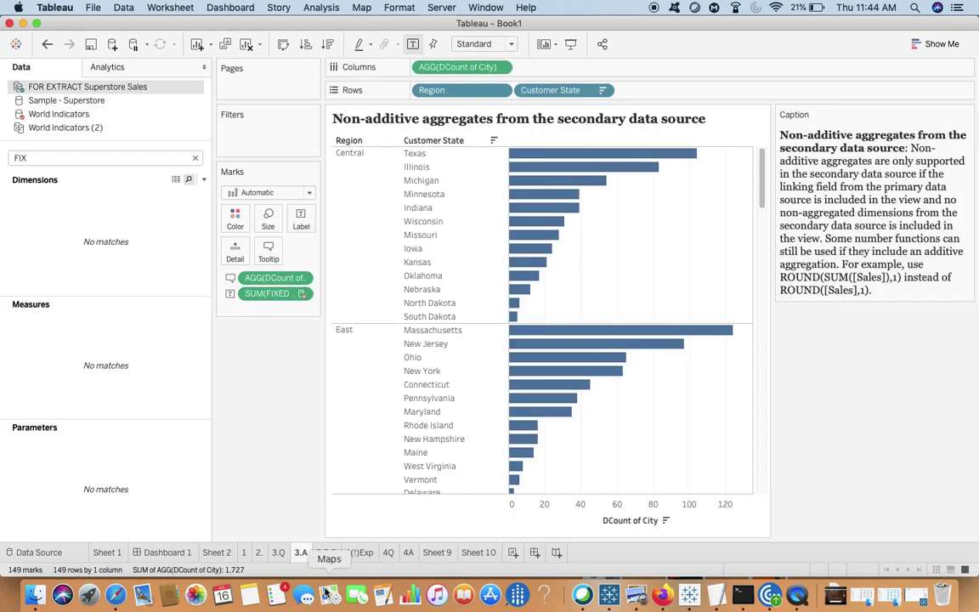
{"action": "left_click_drag", "start_coordinate": [323, 309], "coordinate": [346, 304]}
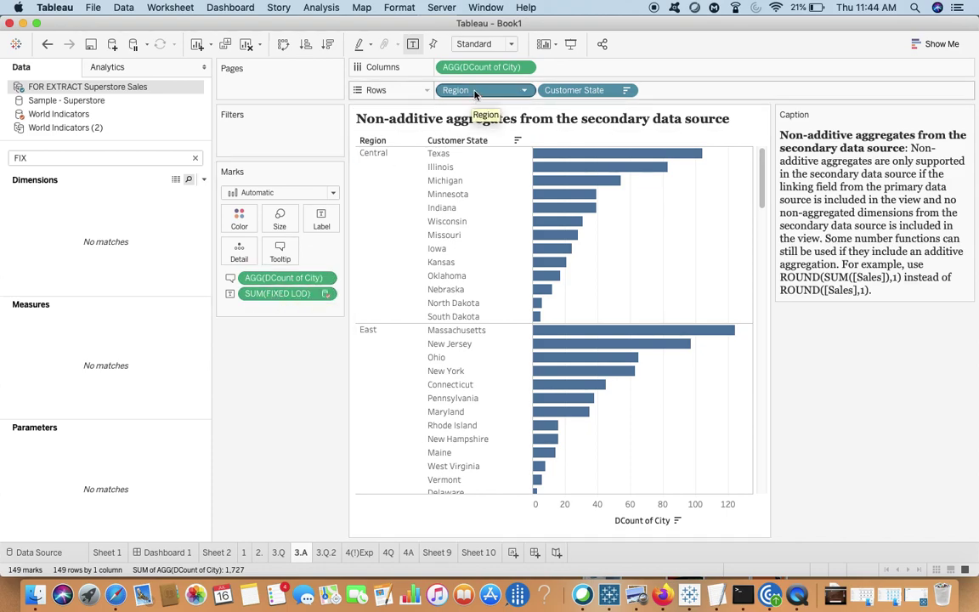
{"action": "left_click", "coordinate": [195, 158]}
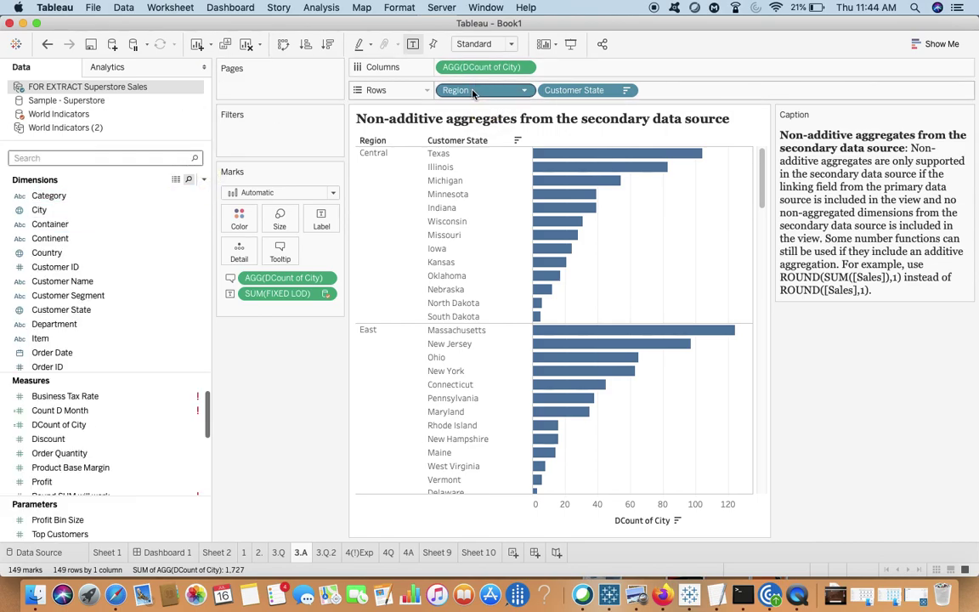
{"action": "left_click", "coordinate": [175, 158]}
{"action": "type", "text": "RE"}
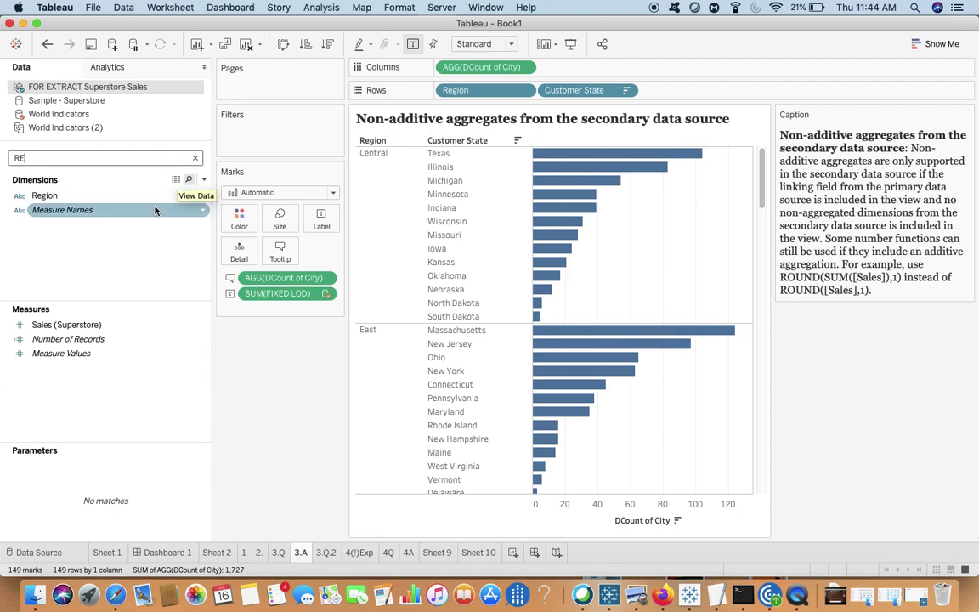
{"action": "left_click", "coordinate": [109, 115]}
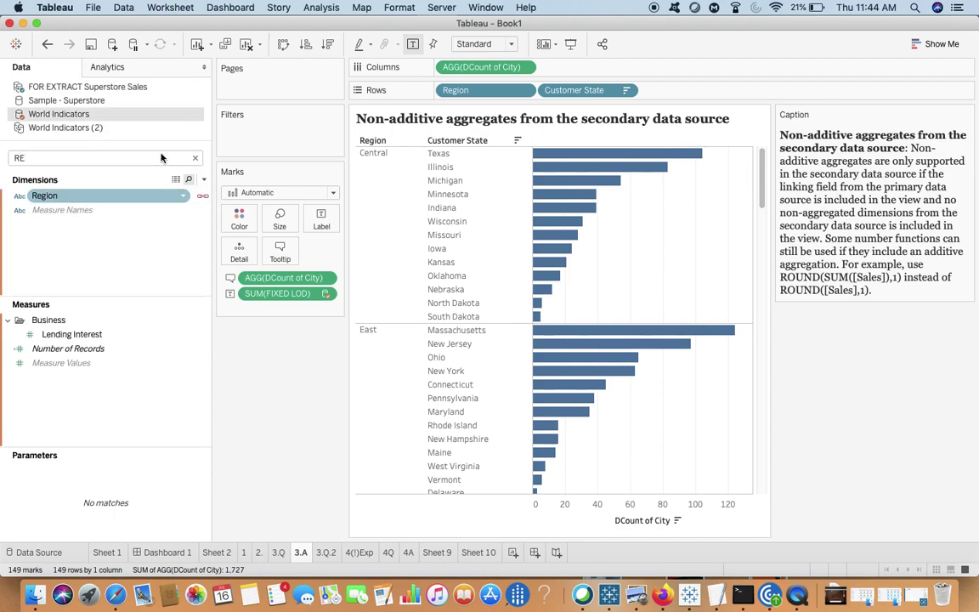
{"action": "left_click", "coordinate": [104, 86]}
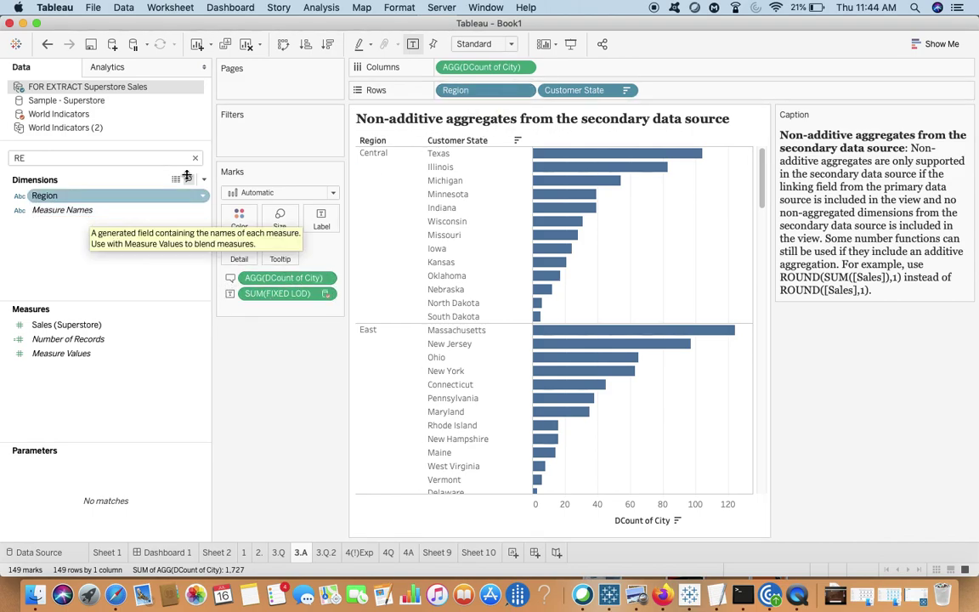
Remove Region from Rows, undo the removal, and go back to the help page.
{"action": "left_click", "coordinate": [520, 93]}
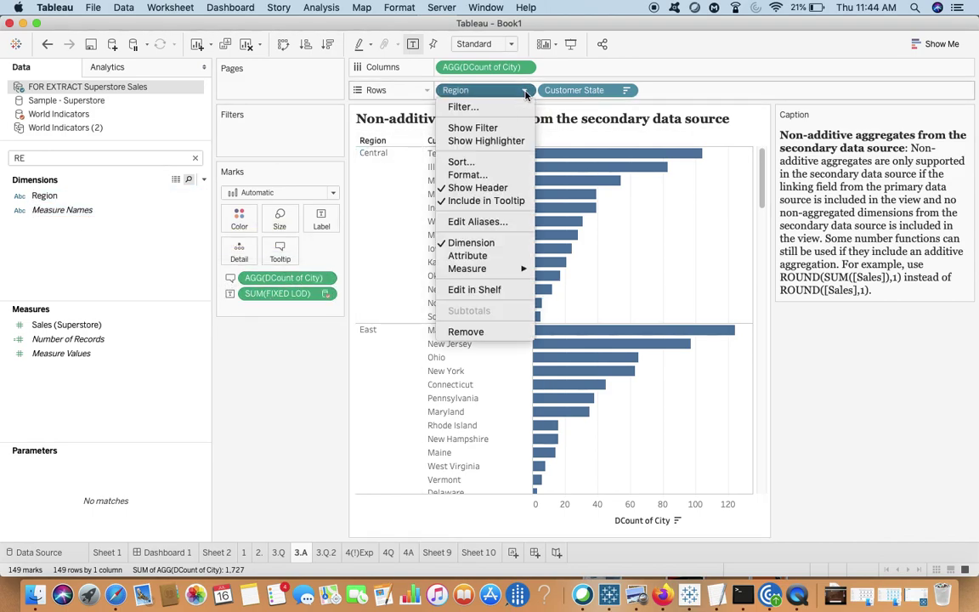
{"action": "left_click", "coordinate": [492, 331]}
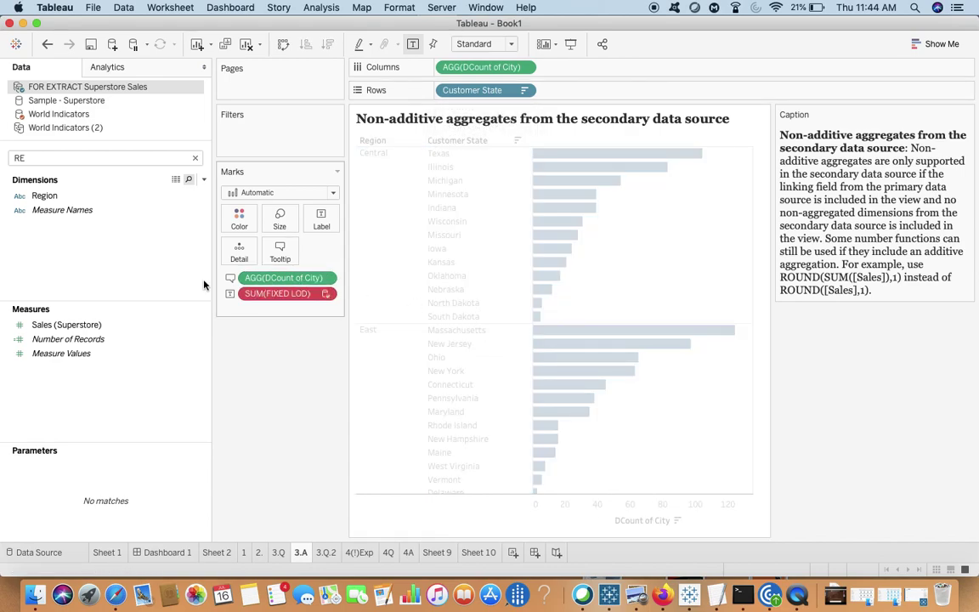
{"action": "left_click", "coordinate": [47, 45]}
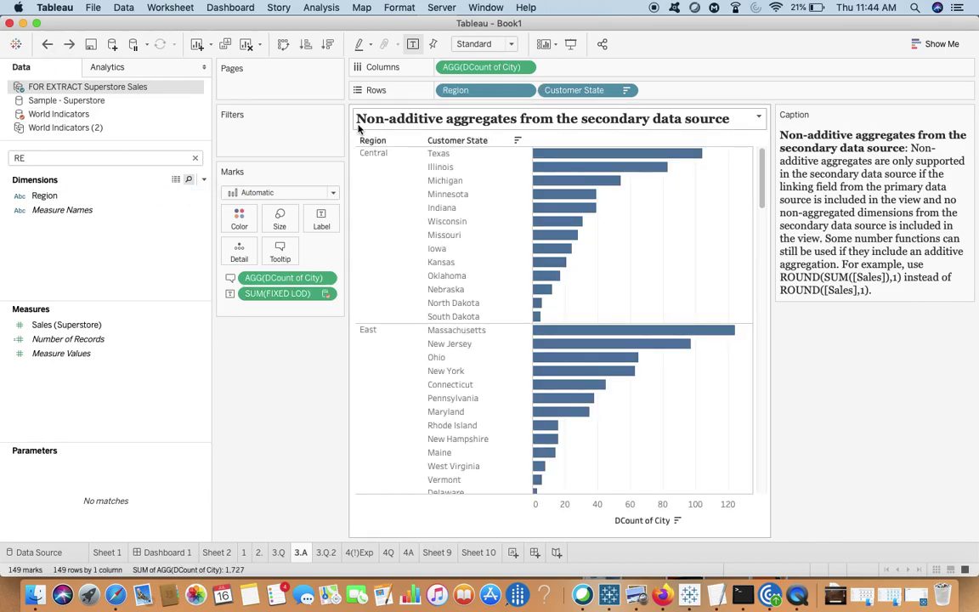
{"action": "key", "text": "super+Tab"}
{"action": "scroll", "coordinate": [371, 194], "scroll_direction": "up", "scroll_amount": 5}
Highlight the primary-source non-additive aggregate and multi-connection live source bullets.
{"action": "left_click_drag", "start_coordinate": [265, 207], "coordinate": [619, 274]}
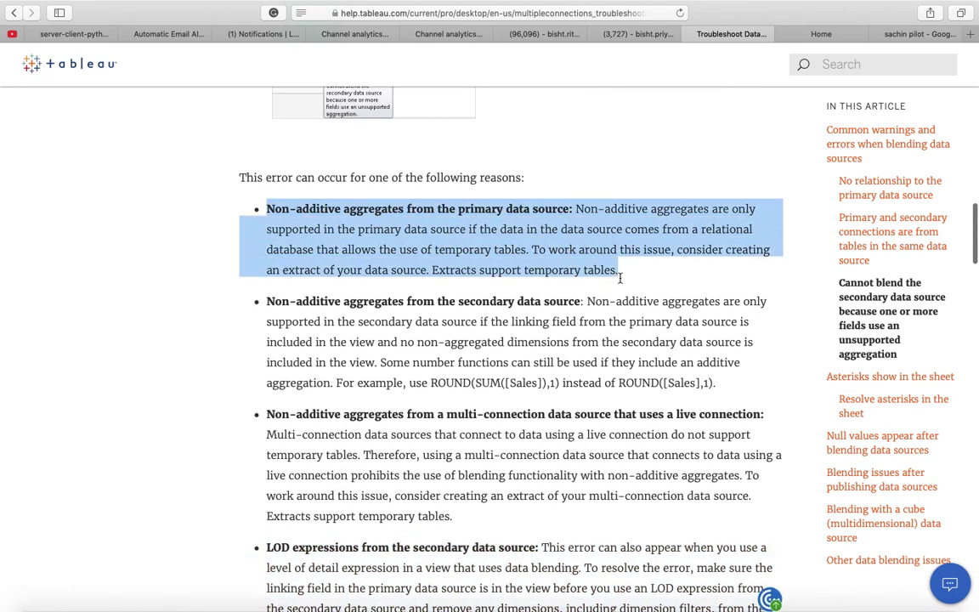
{"action": "left_click_drag", "start_coordinate": [450, 515], "coordinate": [266, 414]}
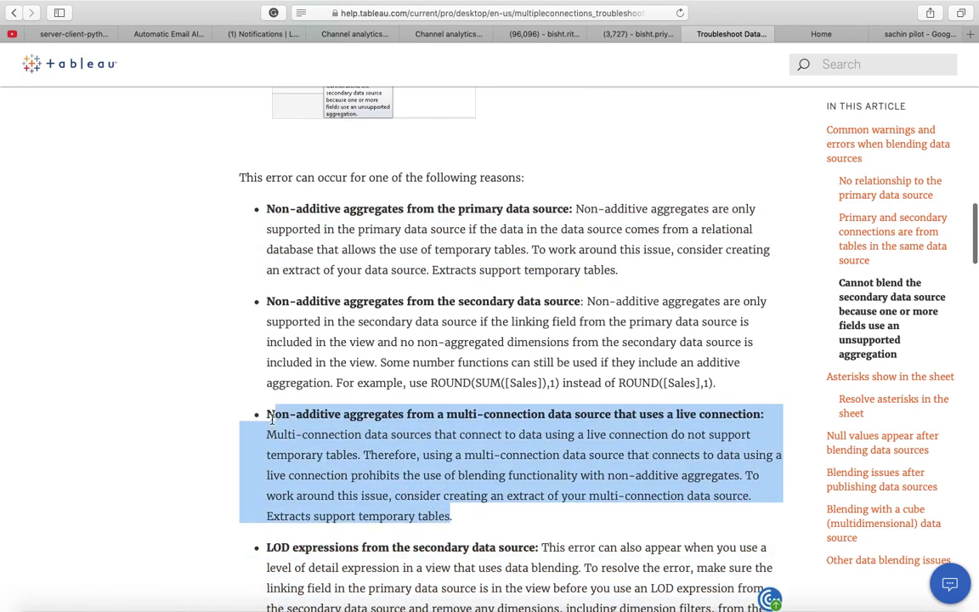
{"action": "key", "text": "super+Tab"}
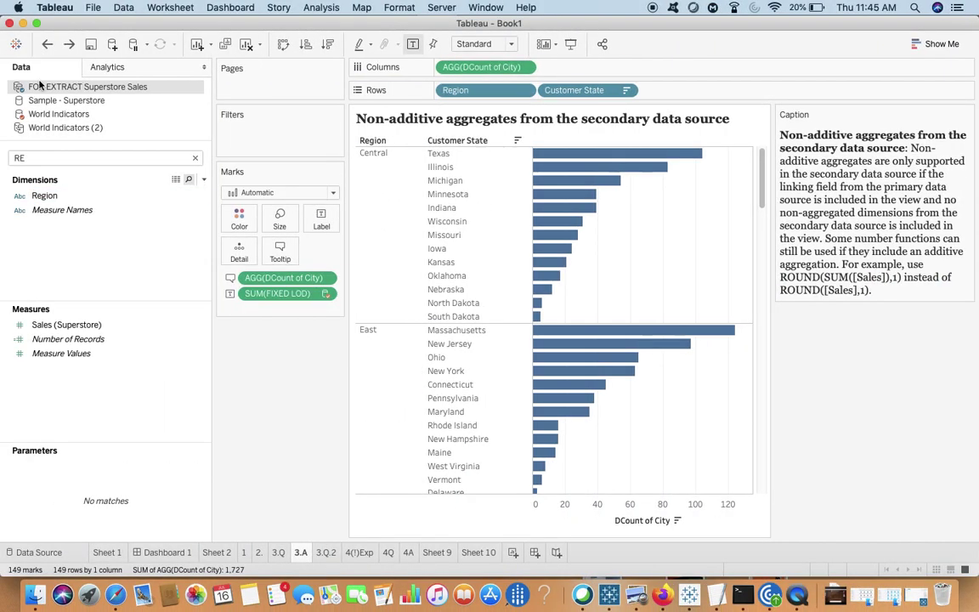
{"action": "key", "text": "super+Tab"}
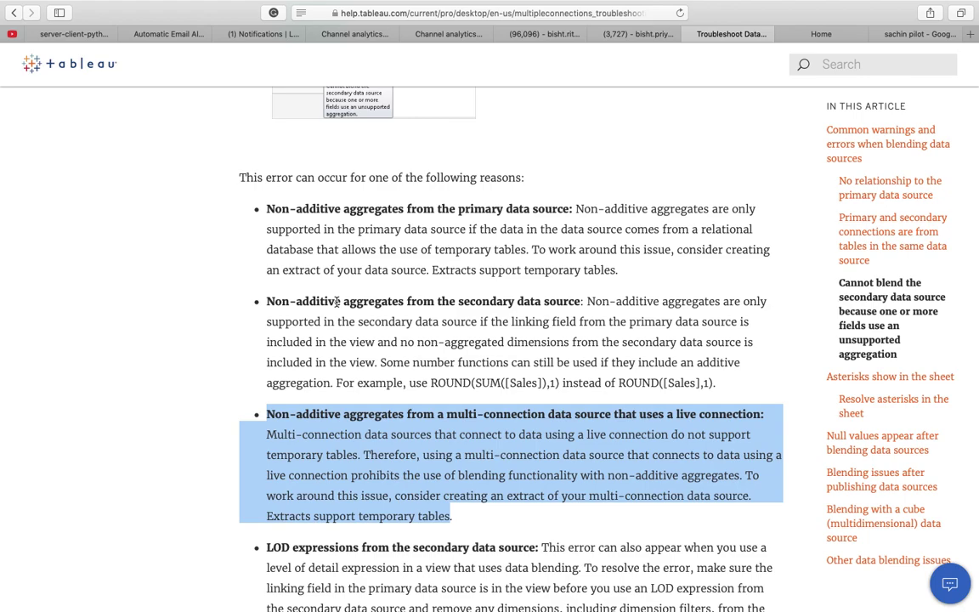
Highlight the LOD expressions bullet and 'Asterisks show in the sheet' heading, then return to Tableau.
{"action": "scroll", "coordinate": [435, 450], "scroll_direction": "down", "scroll_amount": 5}
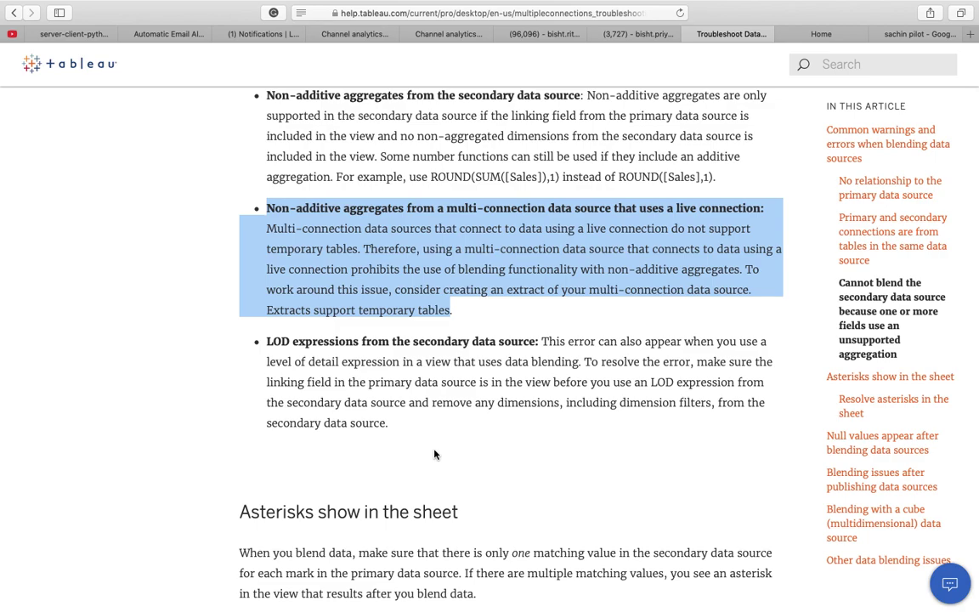
{"action": "left_click_drag", "start_coordinate": [391, 423], "coordinate": [255, 343]}
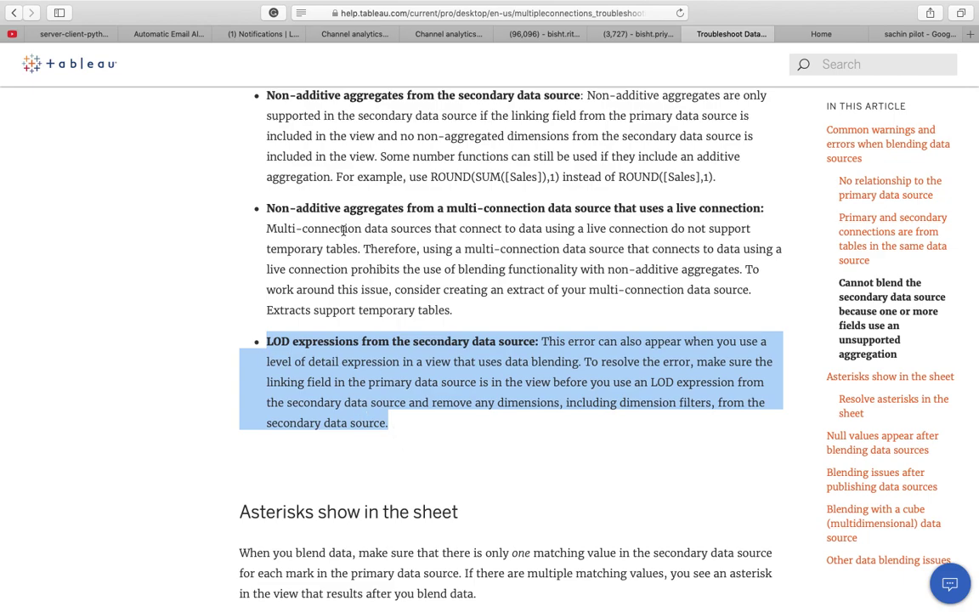
{"action": "scroll", "coordinate": [343, 230], "scroll_direction": "up", "scroll_amount": 2}
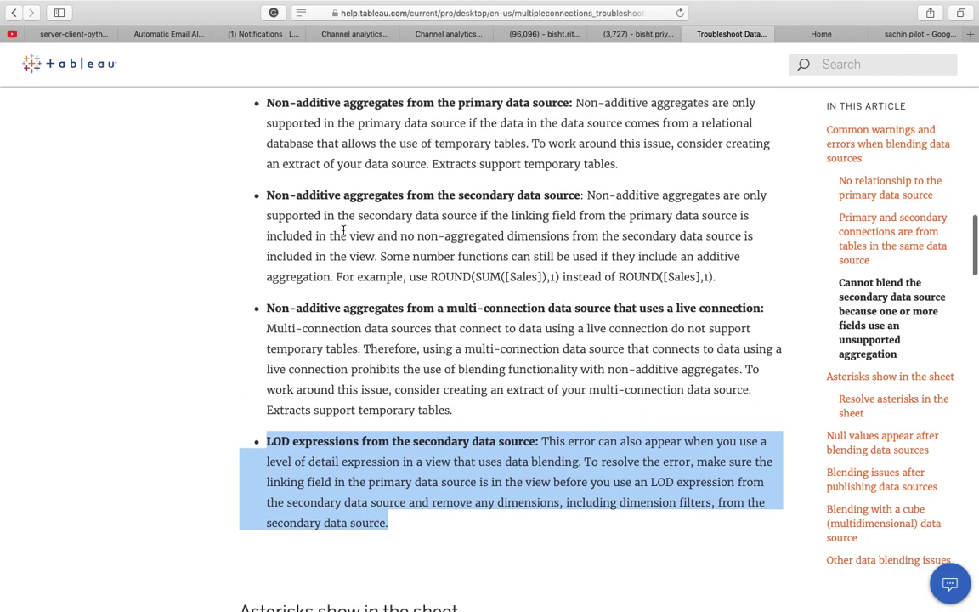
{"action": "scroll", "coordinate": [343, 229], "scroll_direction": "down", "scroll_amount": 1}
{"action": "scroll", "coordinate": [400, 471], "scroll_direction": "down", "scroll_amount": 1}
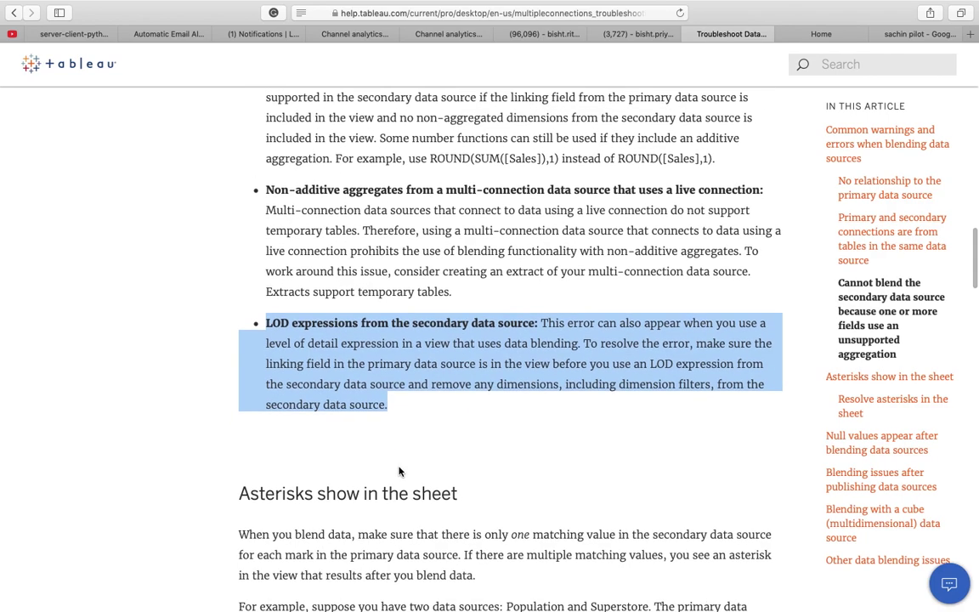
{"action": "scroll", "coordinate": [399, 472], "scroll_direction": "down", "scroll_amount": 5}
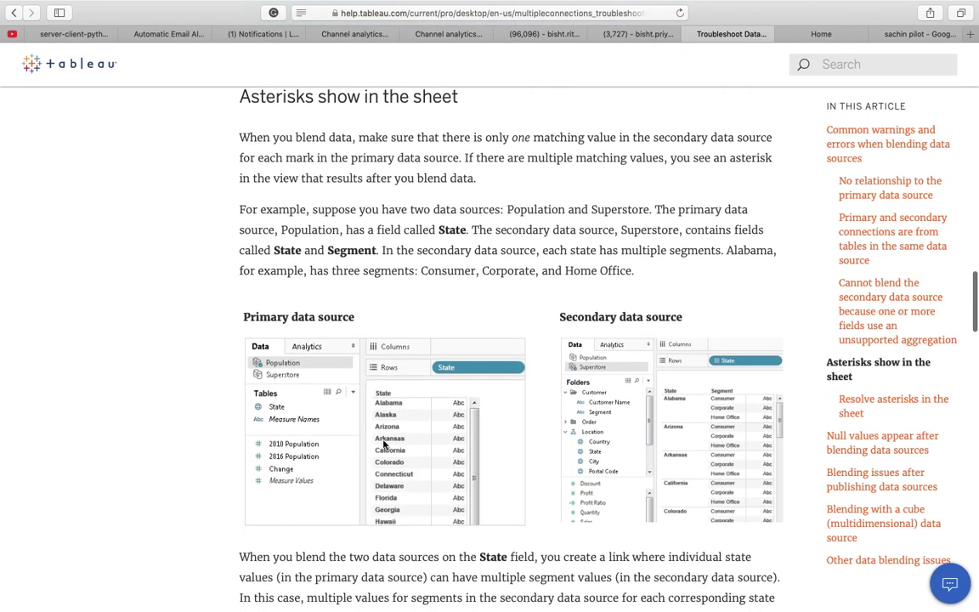
{"action": "scroll", "coordinate": [400, 471], "scroll_direction": "up", "scroll_amount": 1}
{"action": "left_click_drag", "start_coordinate": [226, 127], "coordinate": [470, 156]}
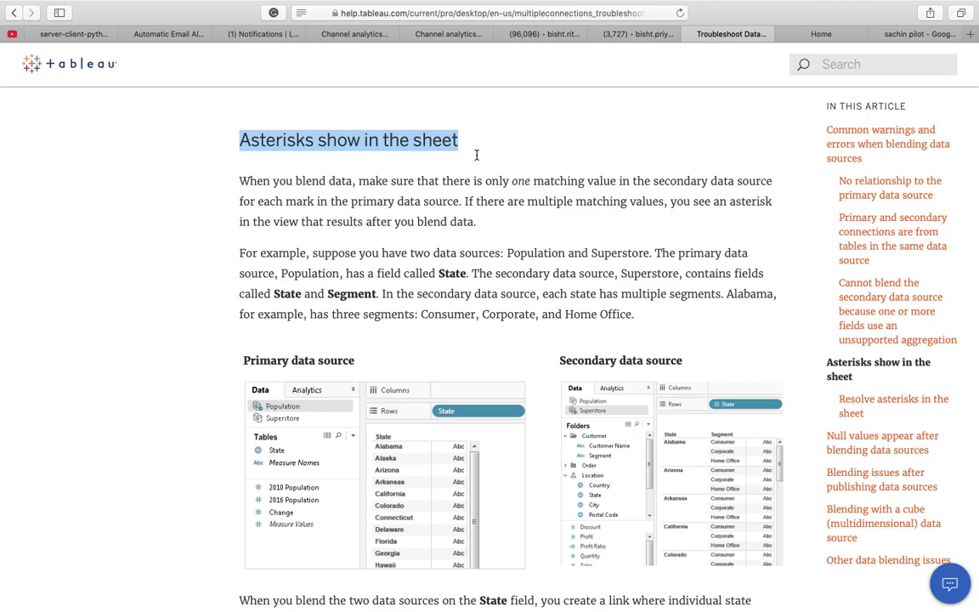
{"action": "key", "text": "super+Tab"}
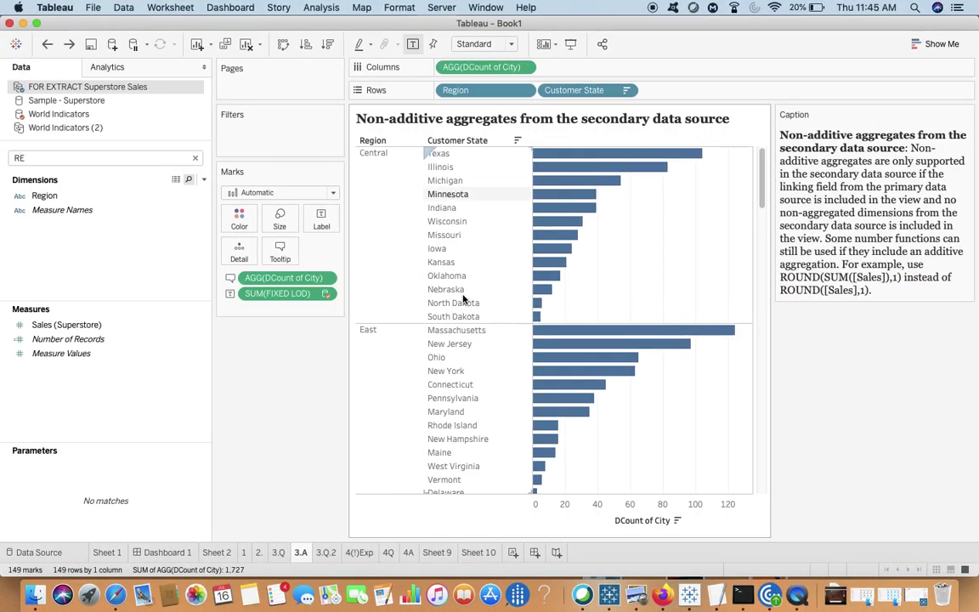
Open sheet 4Q via 4(!)Exp, clear the field search, view both sources' fields, then switch to Safari.
{"action": "left_click", "coordinate": [359, 554]}
{"action": "left_click", "coordinate": [384, 554]}
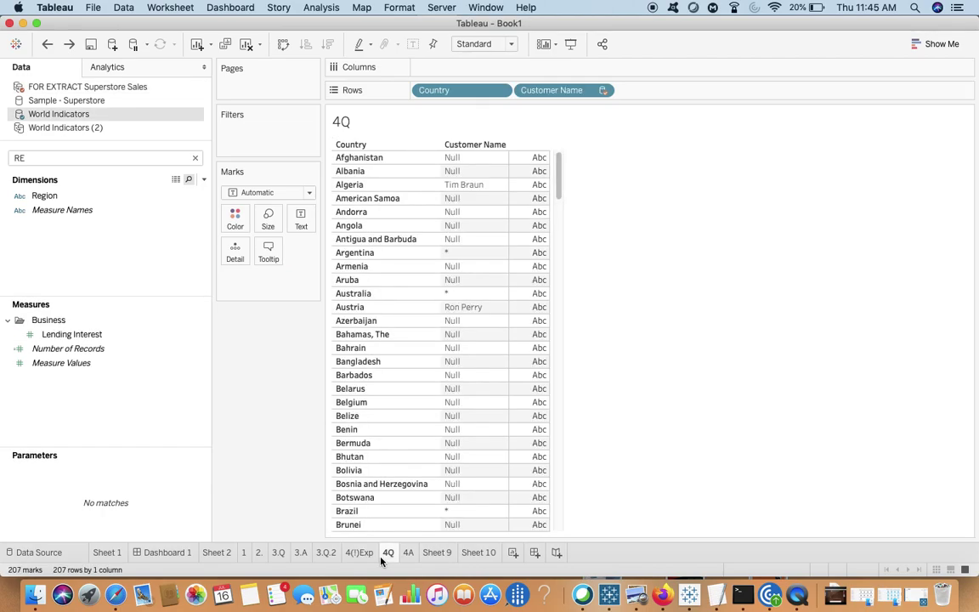
{"action": "left_click", "coordinate": [195, 157]}
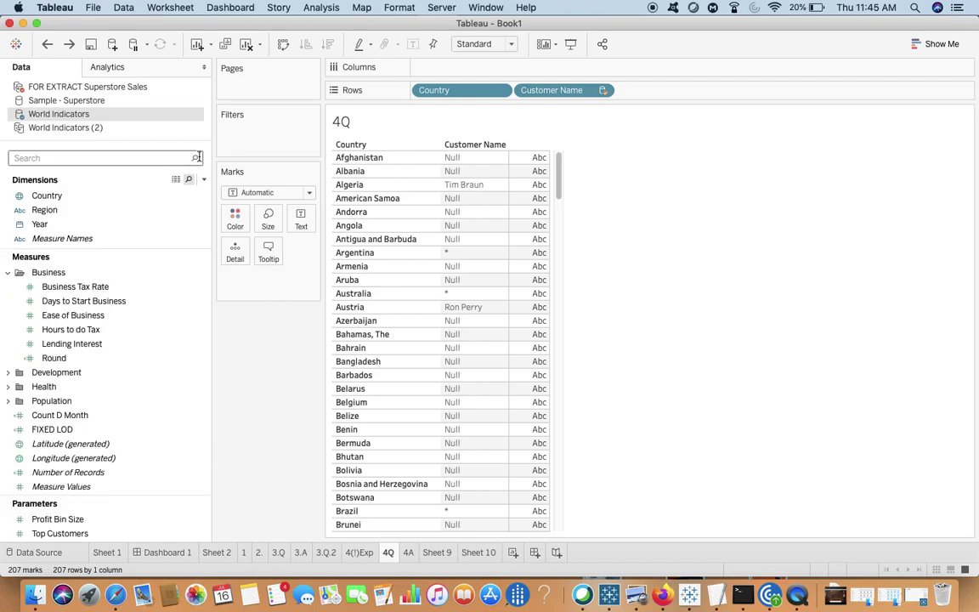
{"action": "left_click", "coordinate": [155, 86]}
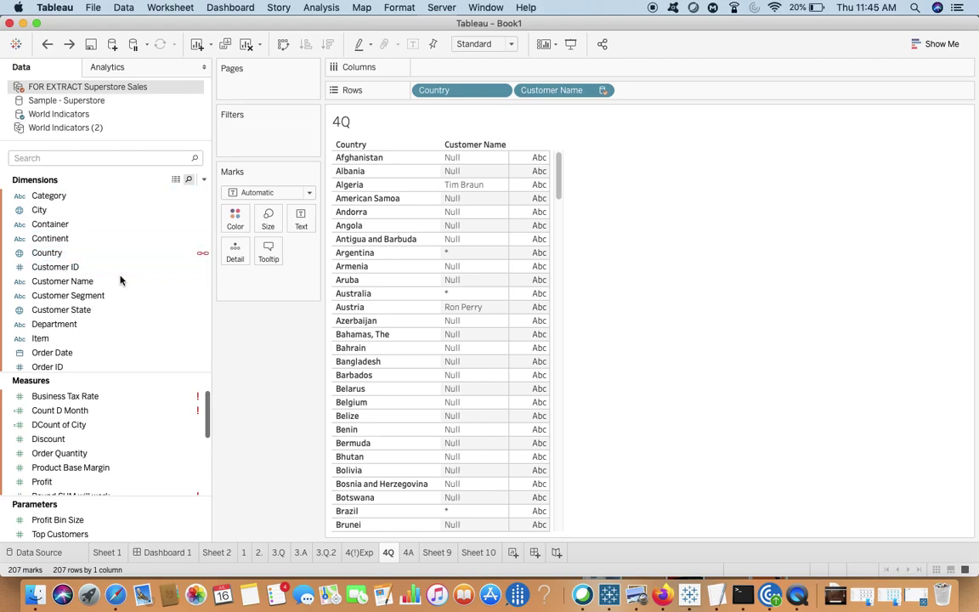
{"action": "left_click", "coordinate": [117, 113]}
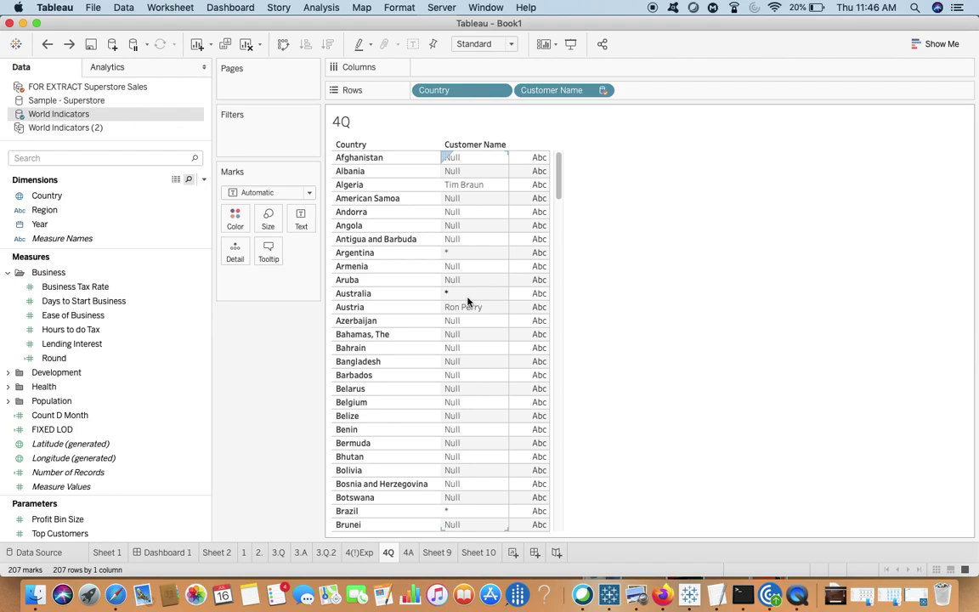
{"action": "key", "text": "super+Tab"}
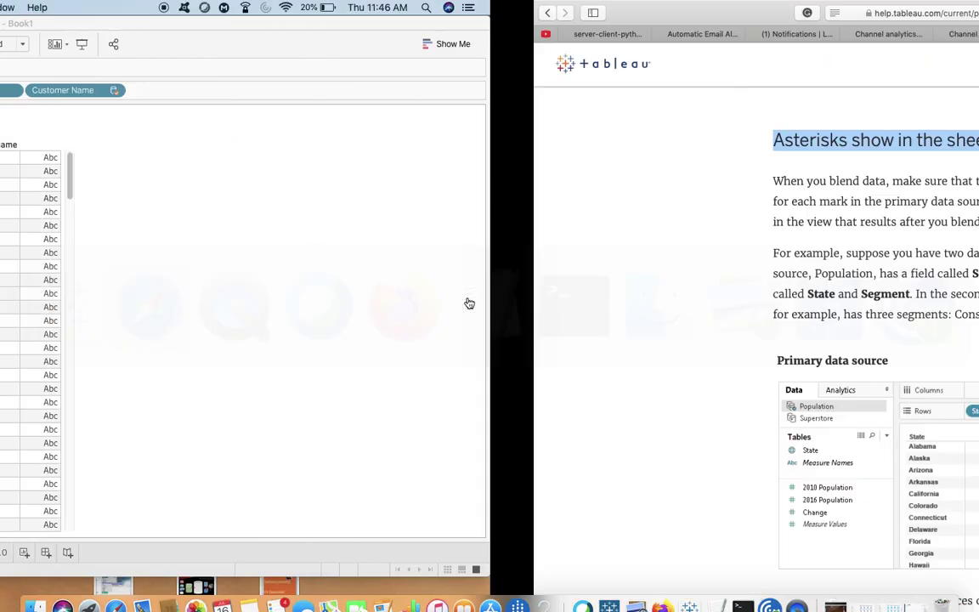
Highlight the paragraph explaining why asterisks appear in the sheet.
{"action": "scroll", "coordinate": [595, 406], "scroll_direction": "down", "scroll_amount": 1}
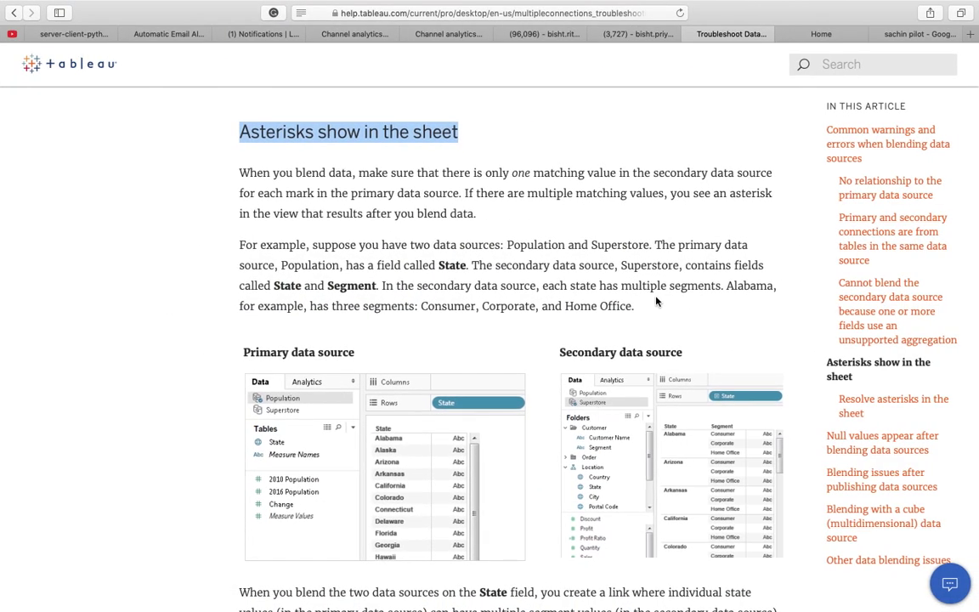
{"action": "scroll", "coordinate": [485, 311], "scroll_direction": "down", "scroll_amount": 10}
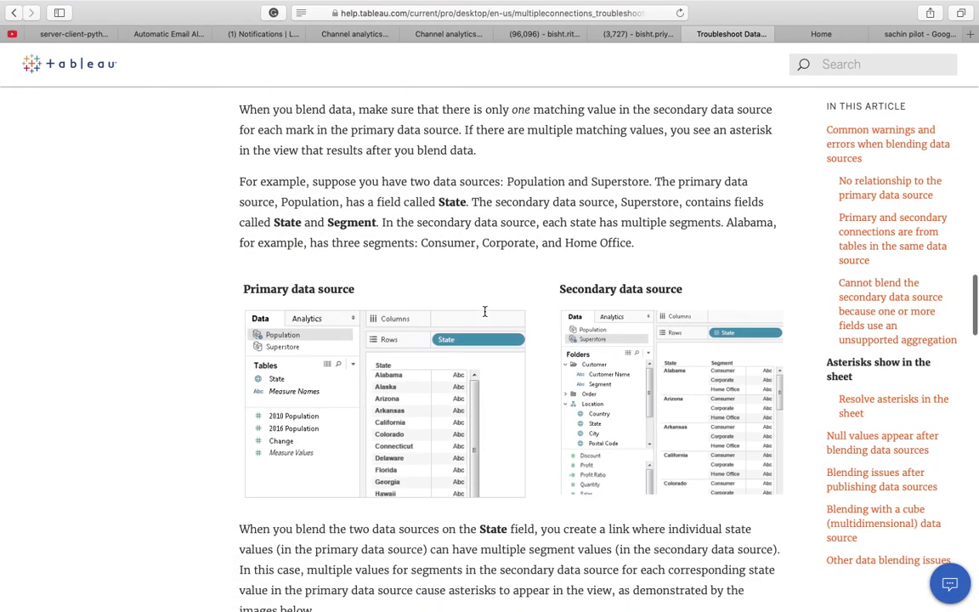
{"action": "scroll", "coordinate": [485, 311], "scroll_direction": "up", "scroll_amount": 2}
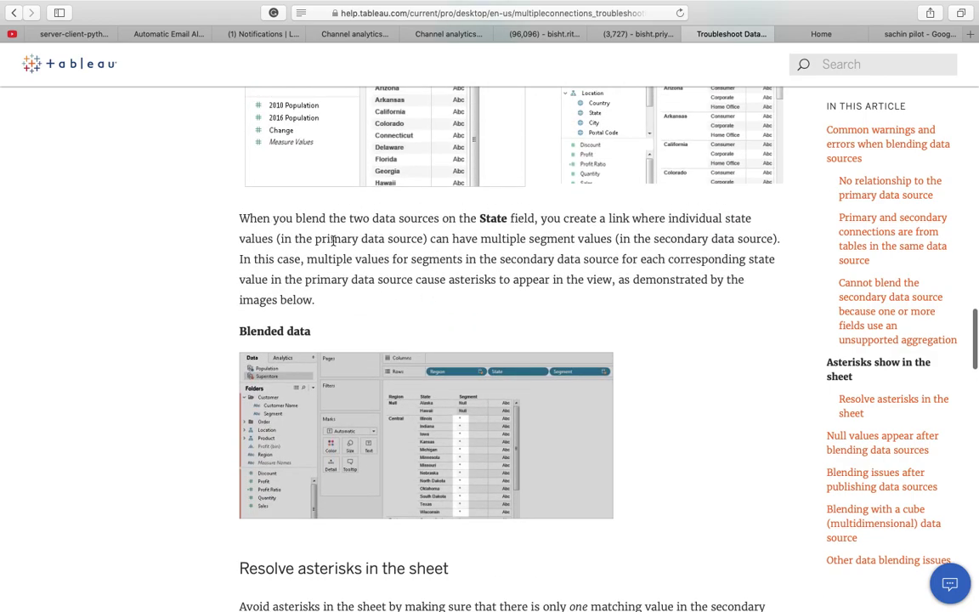
{"action": "left_click_drag", "start_coordinate": [318, 301], "coordinate": [247, 266]}
Highlight the rebuild-the-view and choose-the-primary-source suggestions, then return to Tableau.
{"action": "scroll", "coordinate": [250, 284], "scroll_direction": "down", "scroll_amount": 12}
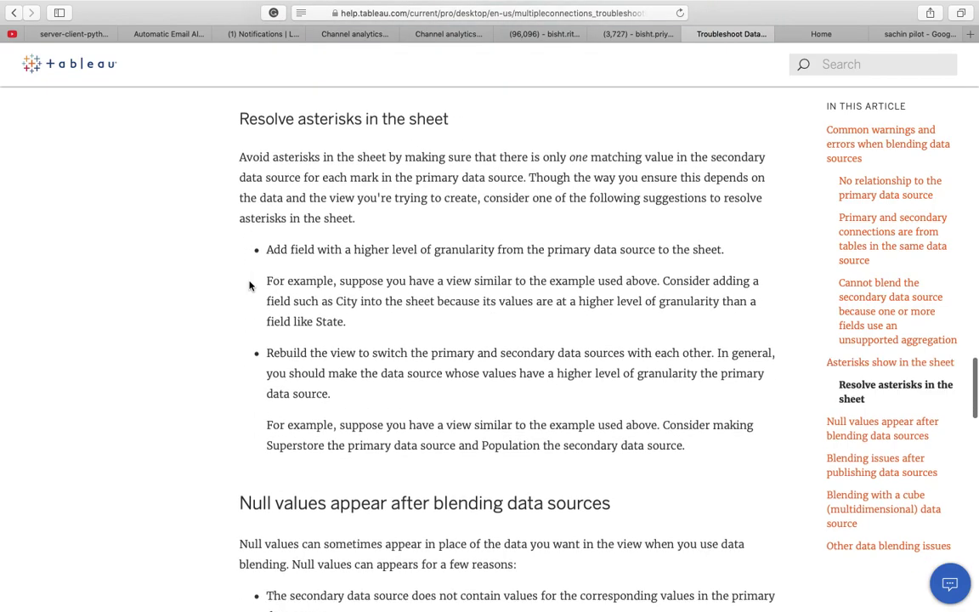
{"action": "scroll", "coordinate": [250, 284], "scroll_direction": "up", "scroll_amount": 5}
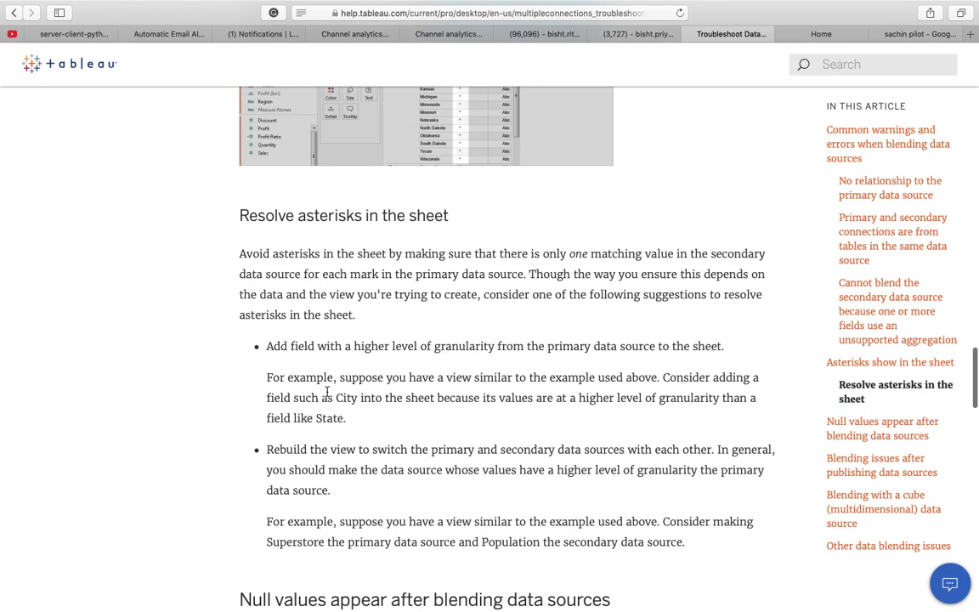
{"action": "left_click_drag", "start_coordinate": [266, 449], "coordinate": [238, 445]}
{"action": "left_click", "coordinate": [369, 497]}
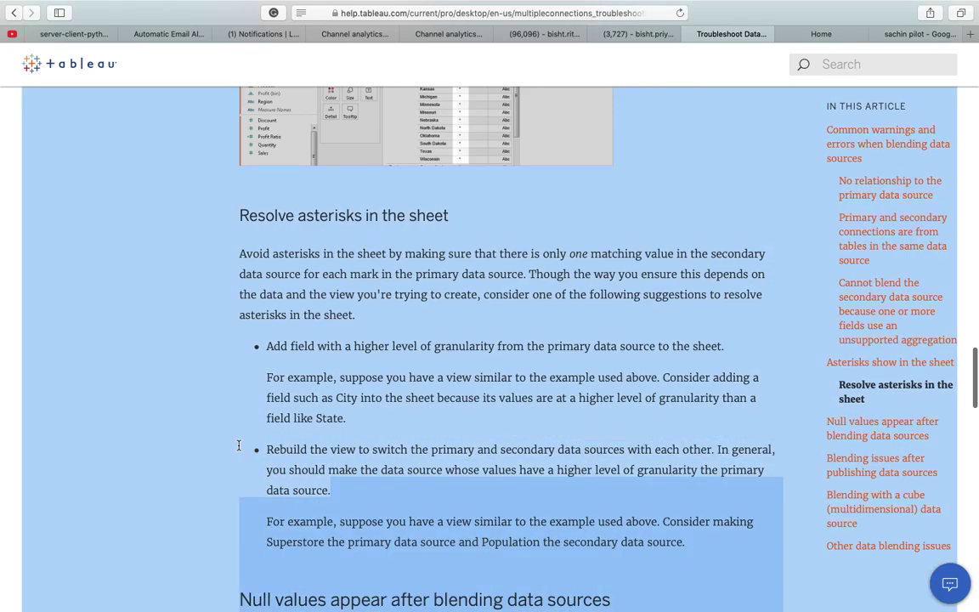
{"action": "left_click", "coordinate": [291, 445]}
{"action": "left_click_drag", "start_coordinate": [718, 448], "coordinate": [728, 481]}
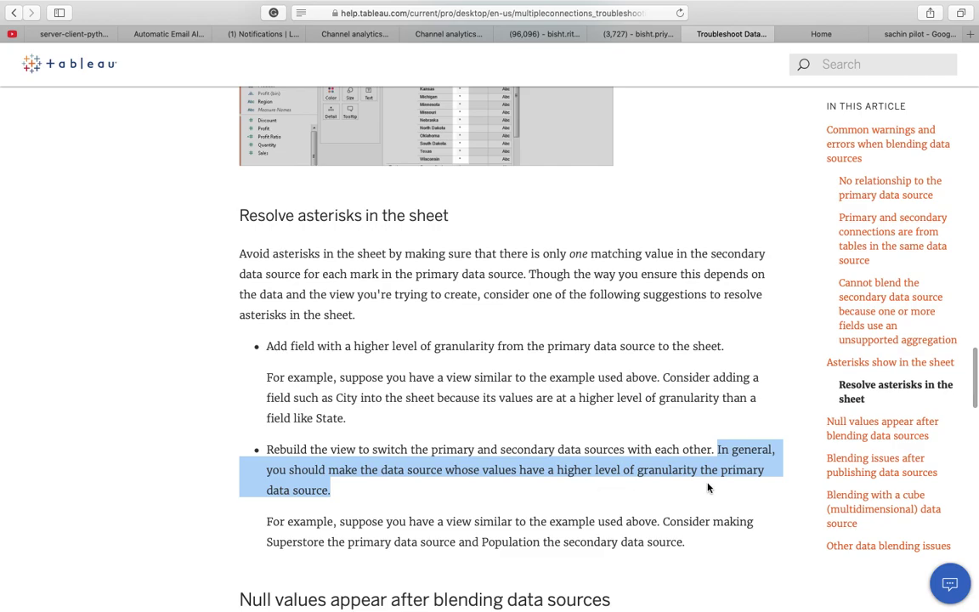
{"action": "key", "text": "super+Tab"}
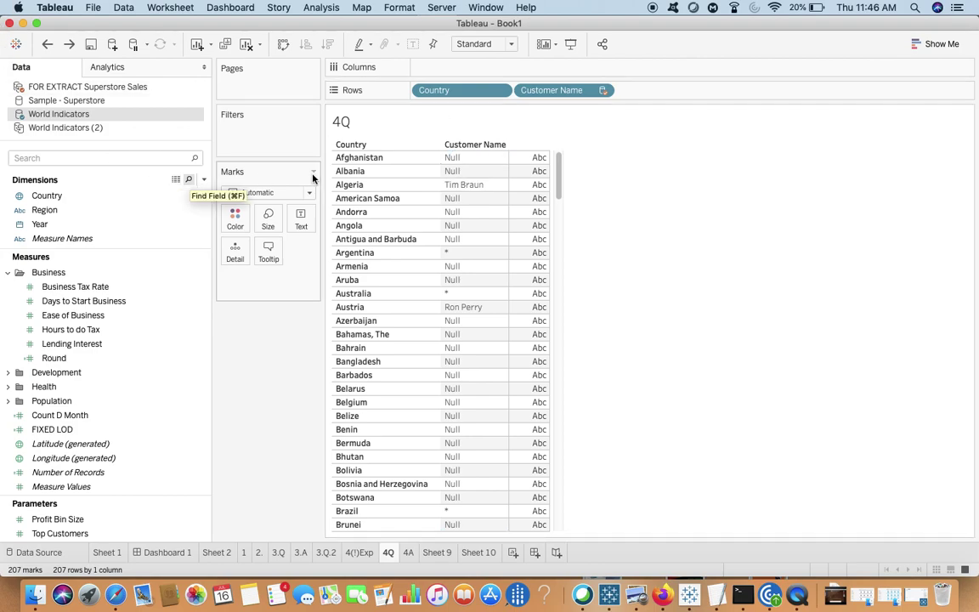
{"action": "left_click", "coordinate": [478, 146]}
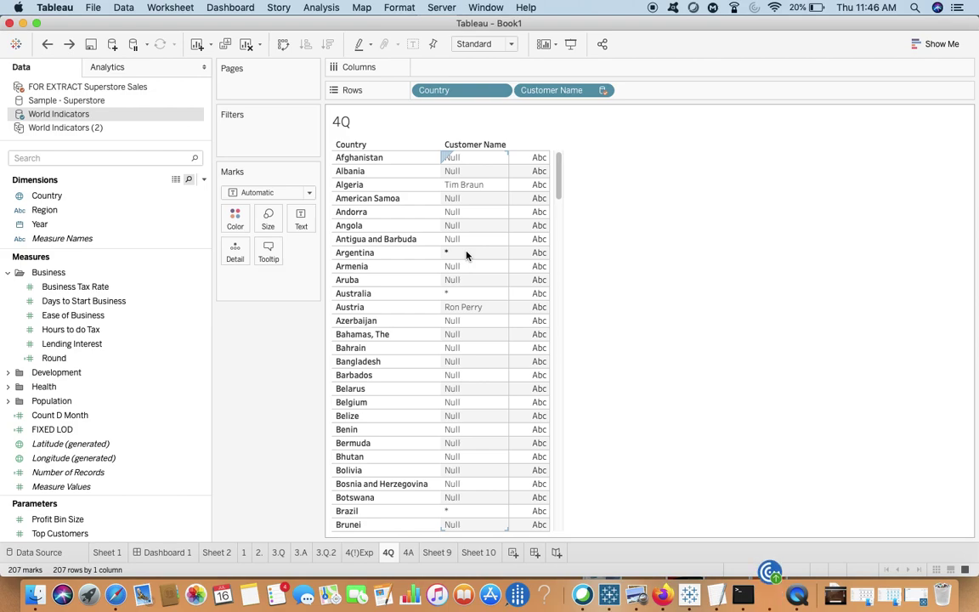
{"action": "left_click", "coordinate": [565, 94]}
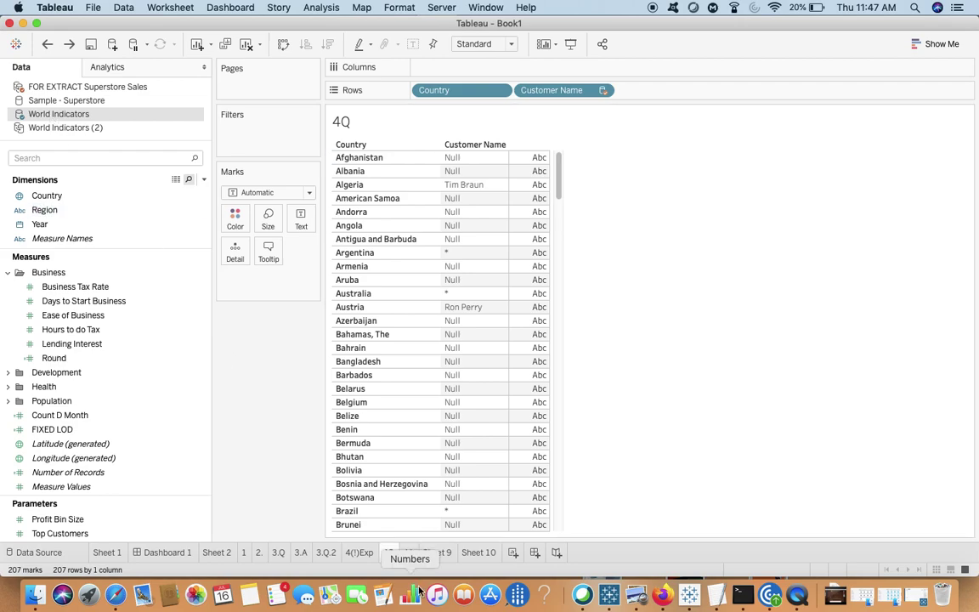
{"action": "left_click", "coordinate": [410, 554]}
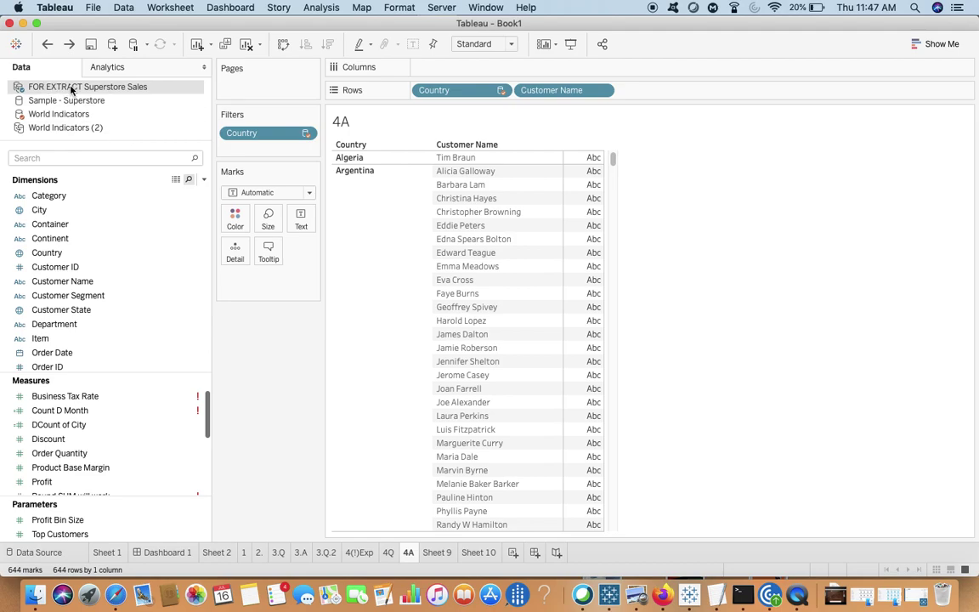
Check 4A's Country and Customer Name columns against sheet 4Q, then switch to Safari.
{"action": "left_click", "coordinate": [349, 158]}
{"action": "left_click", "coordinate": [438, 158]}
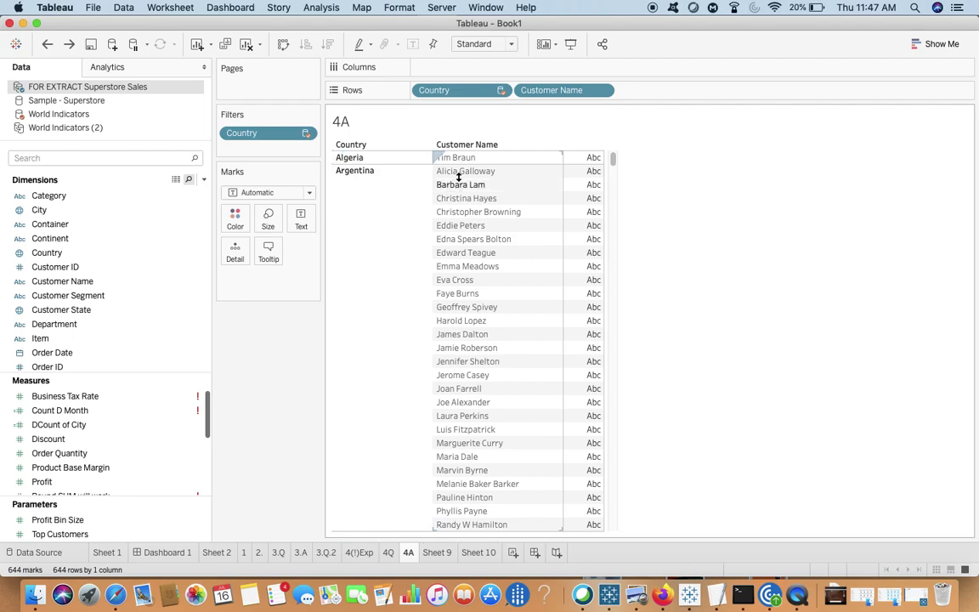
{"action": "left_click", "coordinate": [389, 553]}
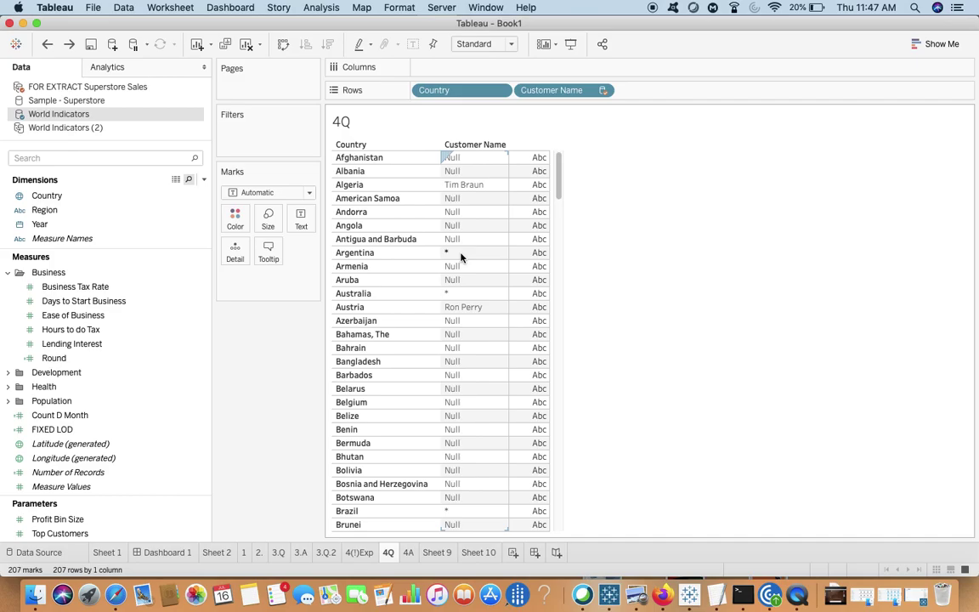
{"action": "key", "text": "super+Tab"}
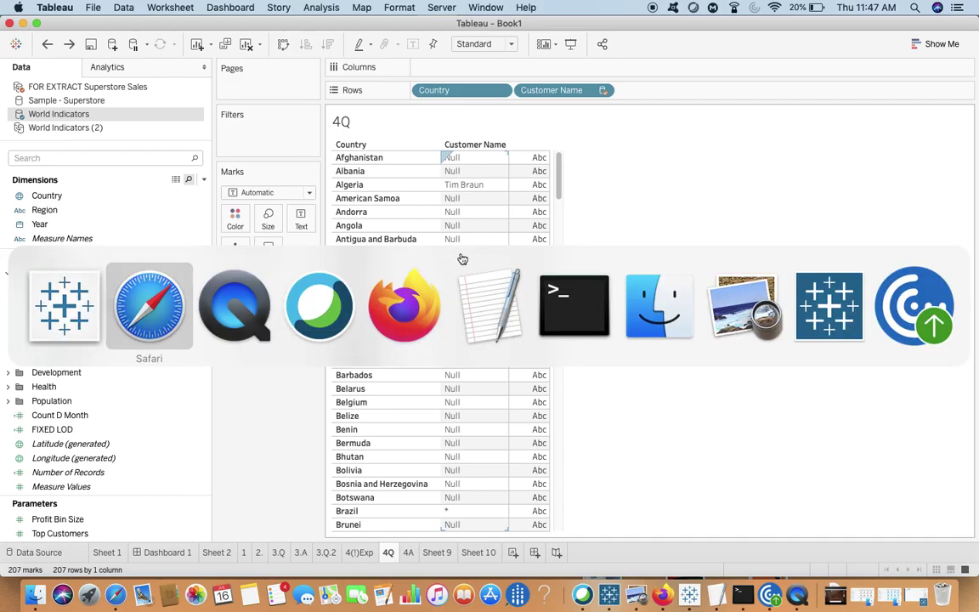